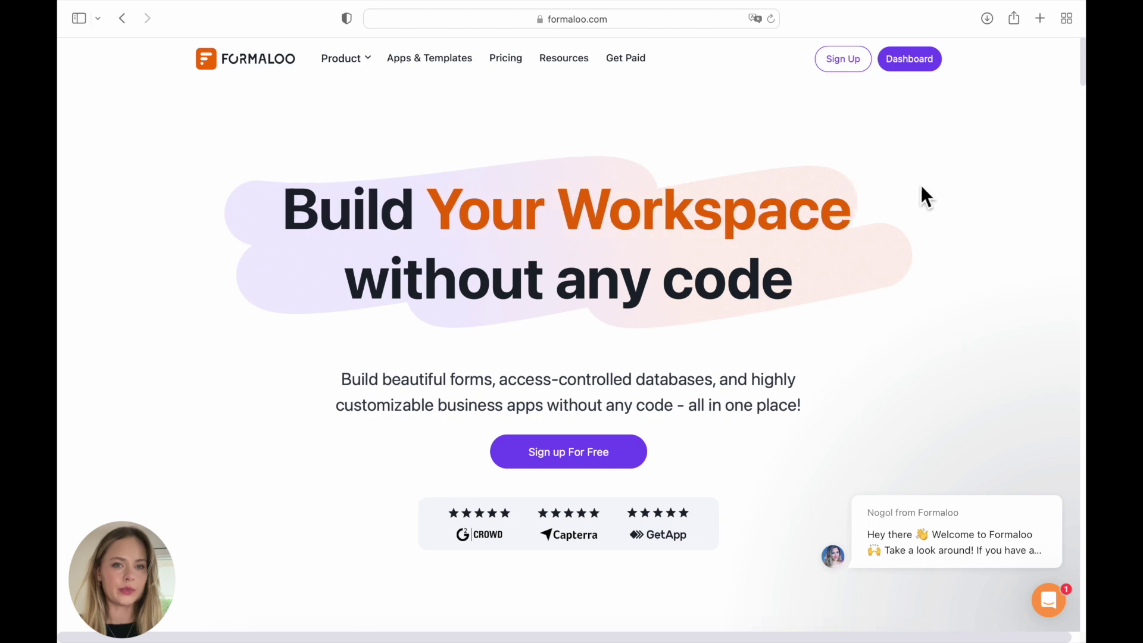
# - Create a yellow folder named 'Appointment App&Form' in the workspace and open it
pyautogui.click(914, 66)
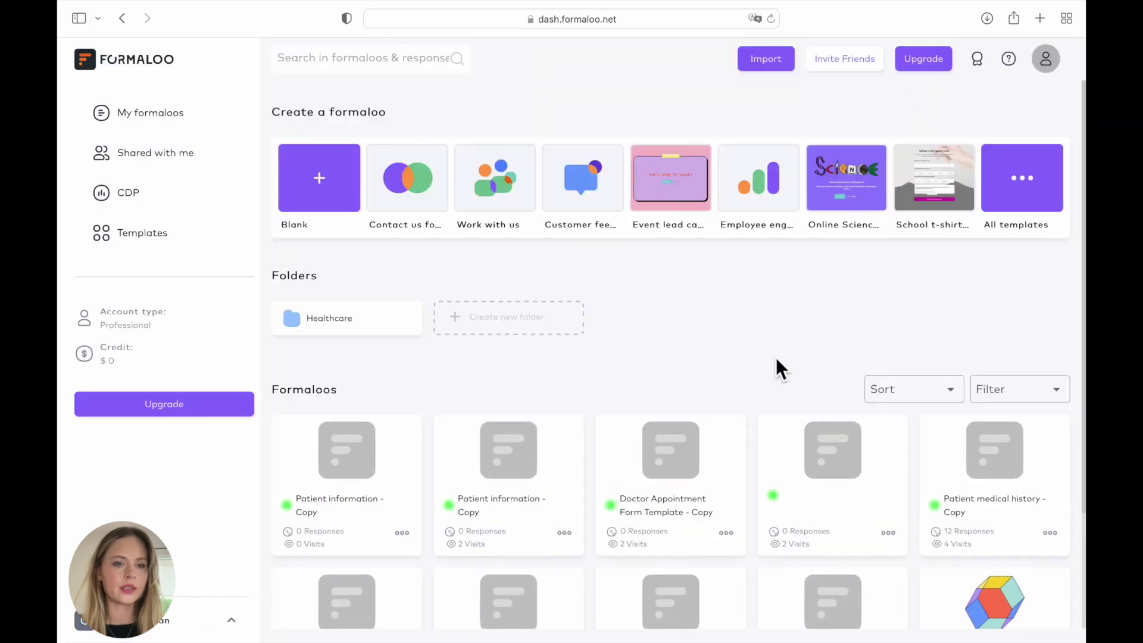
pyautogui.click(530, 327)
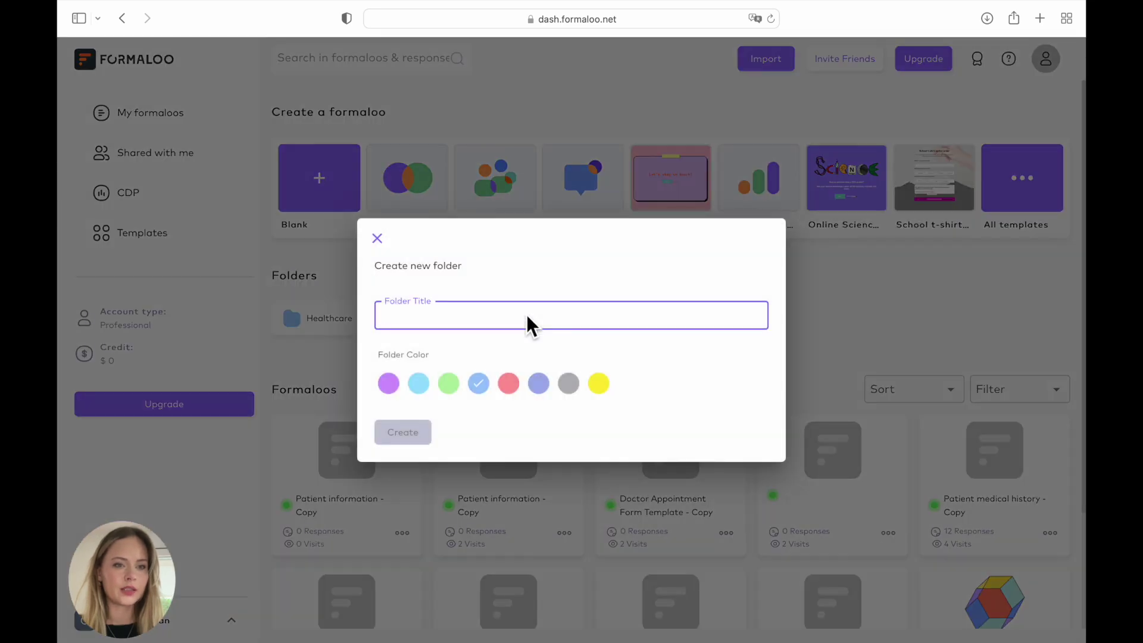
pyautogui.write('Appointment App&Form')
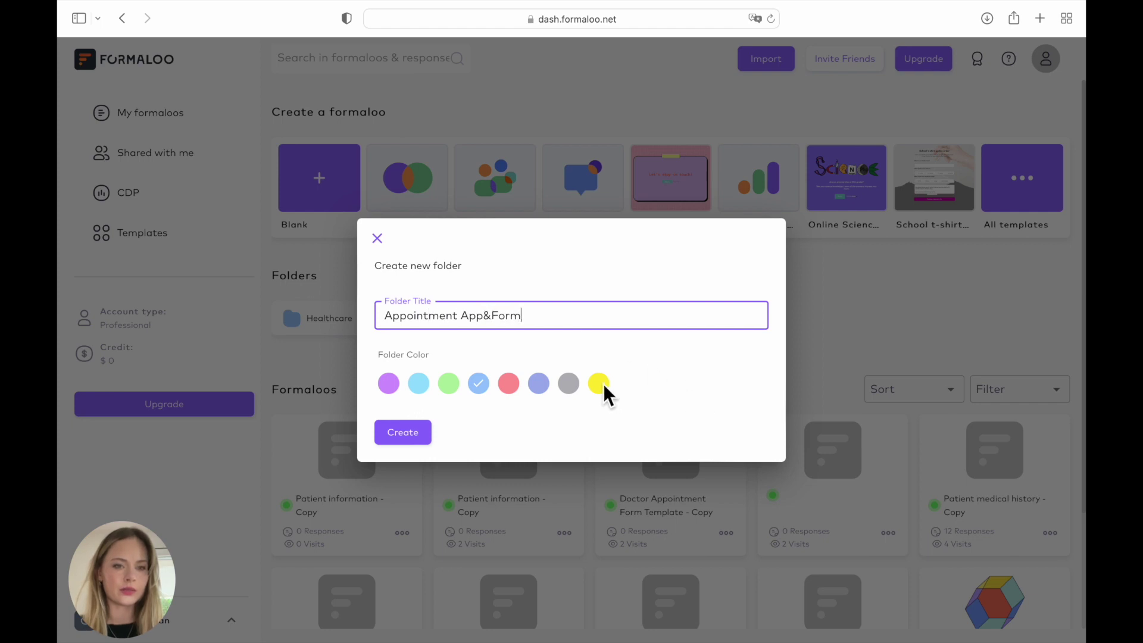
pyautogui.click(599, 384)
pyautogui.click(412, 438)
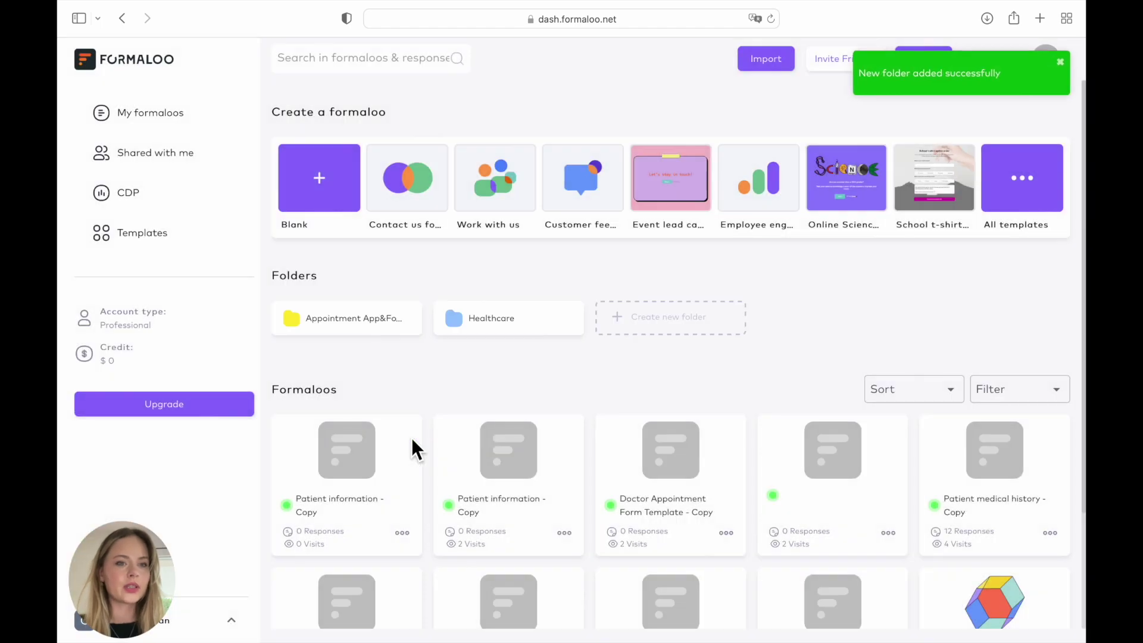
pyautogui.click(387, 316)
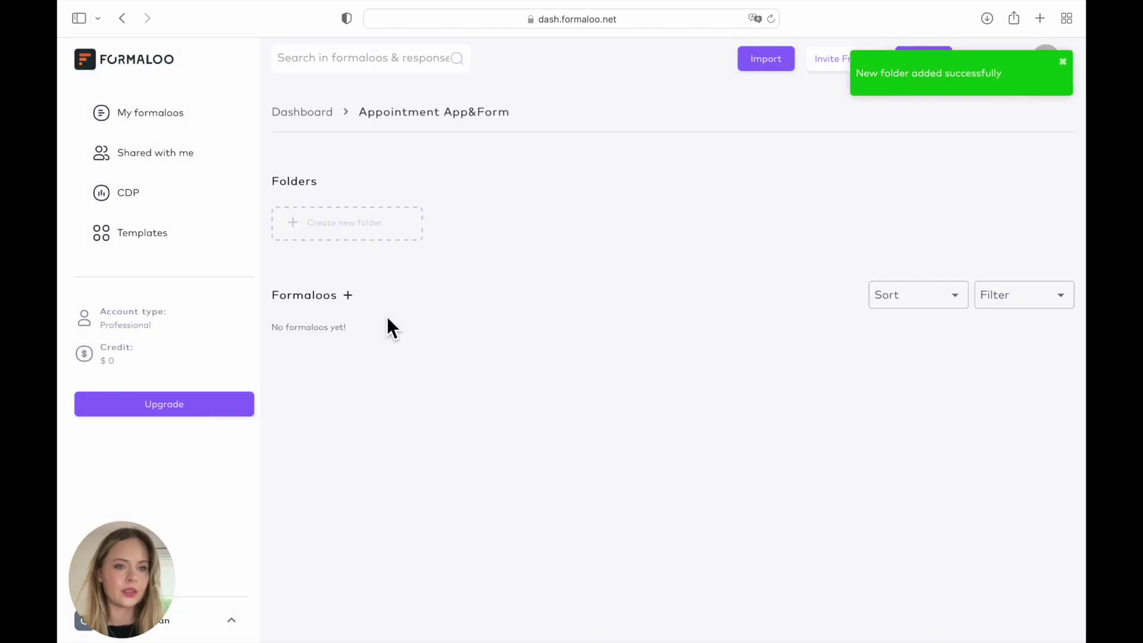
# - Browse the Health & wellness templates and preview the Patient information form
pyautogui.click(350, 296)
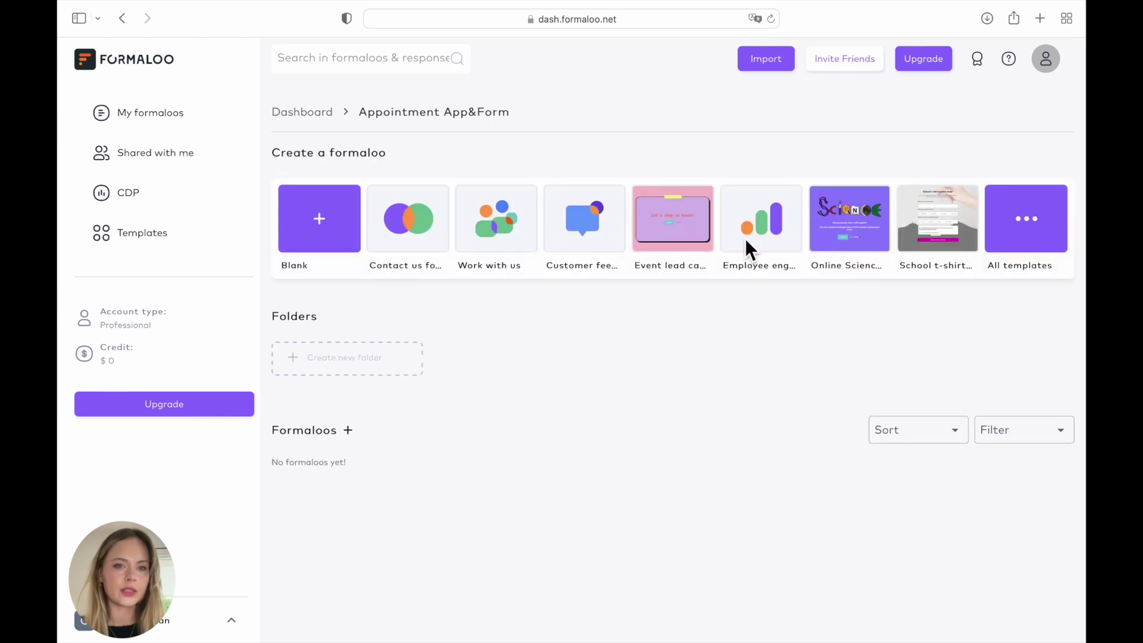
pyautogui.click(1045, 207)
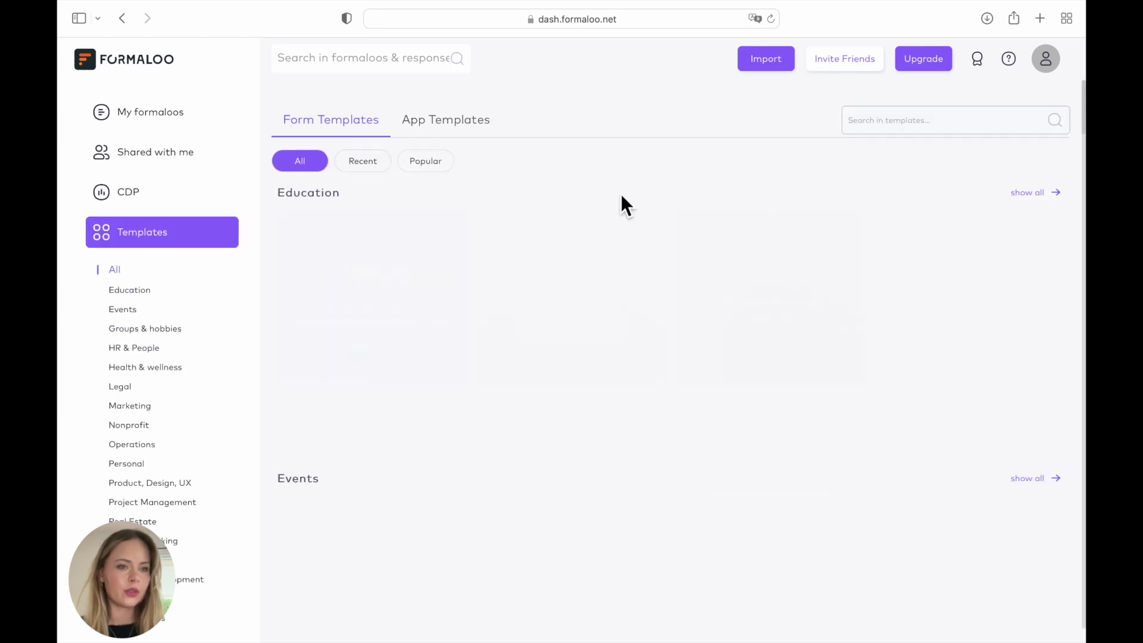
pyautogui.scroll(-3, 142, 312)
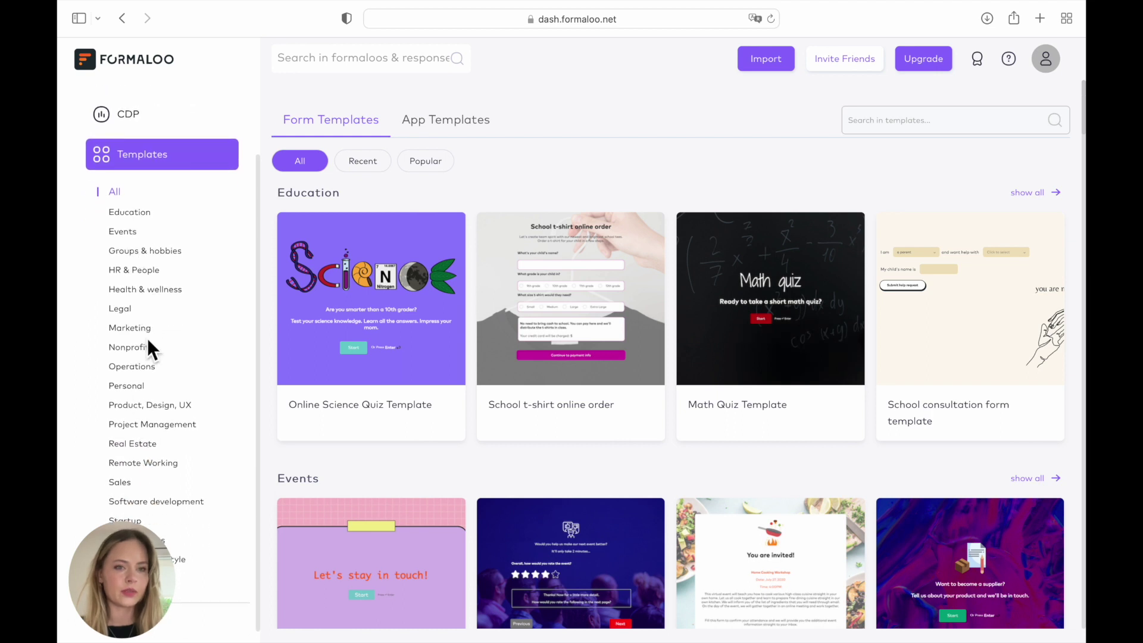
pyautogui.click(149, 291)
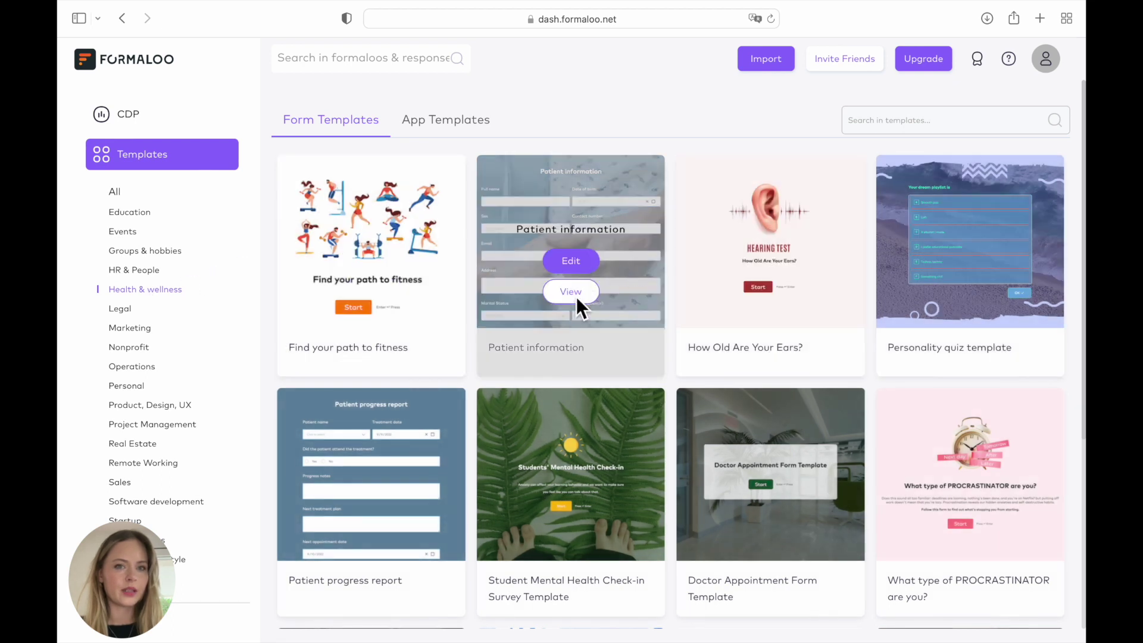
pyautogui.click(576, 297)
pyautogui.scroll(-10, 576, 295)
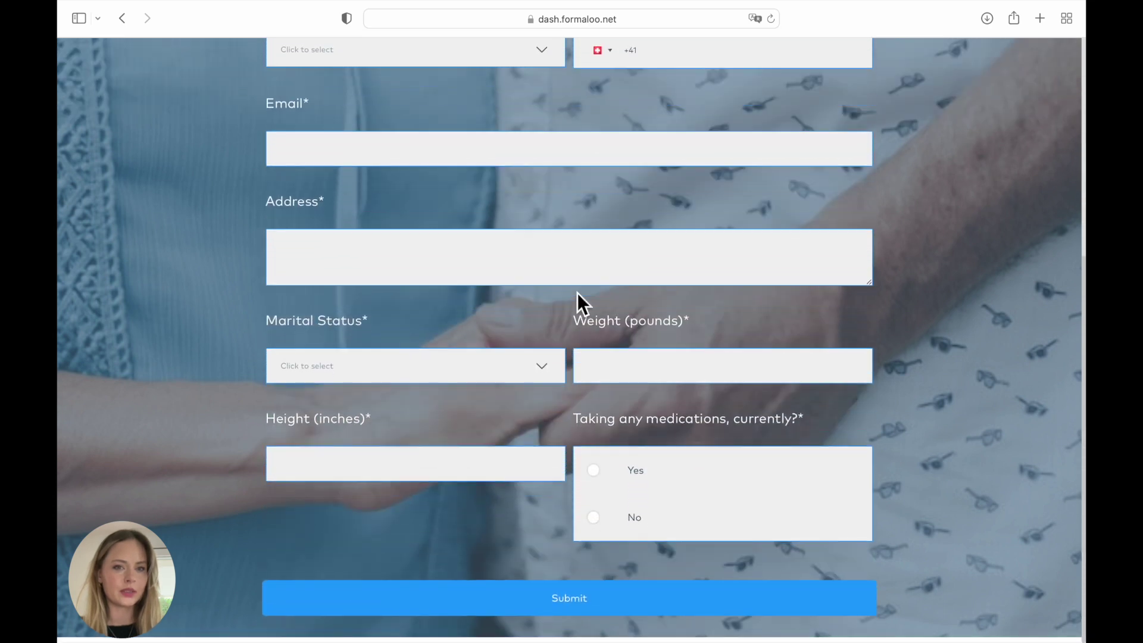
pyautogui.scroll(10, 577, 292)
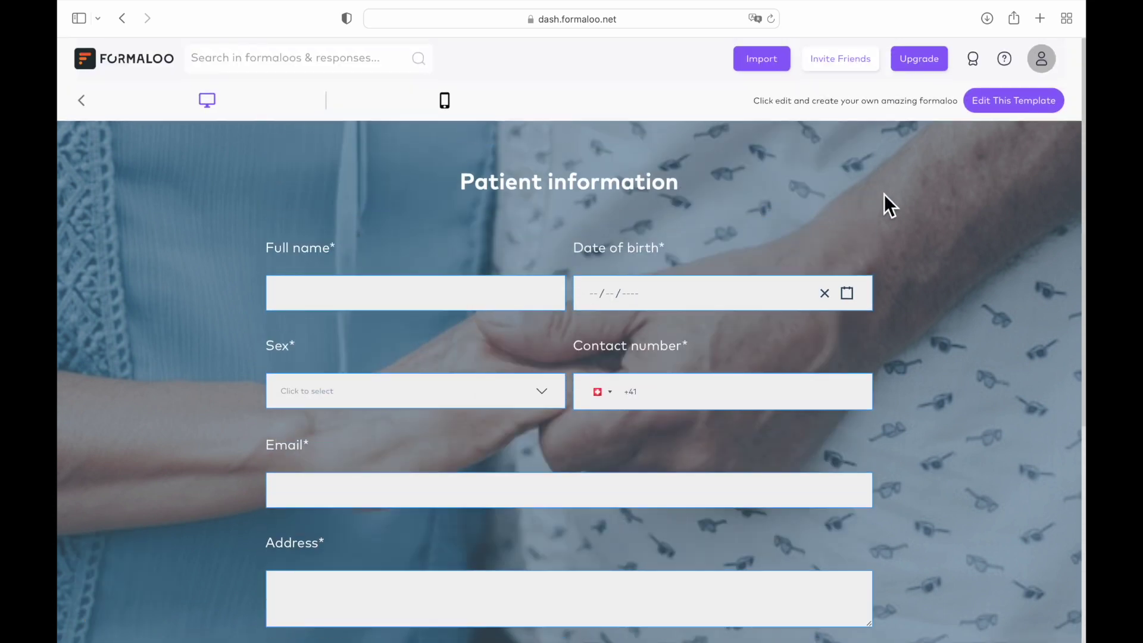
# - Make an editable 'Patient information - Copy' of the template and review its fields
pyautogui.click(1018, 110)
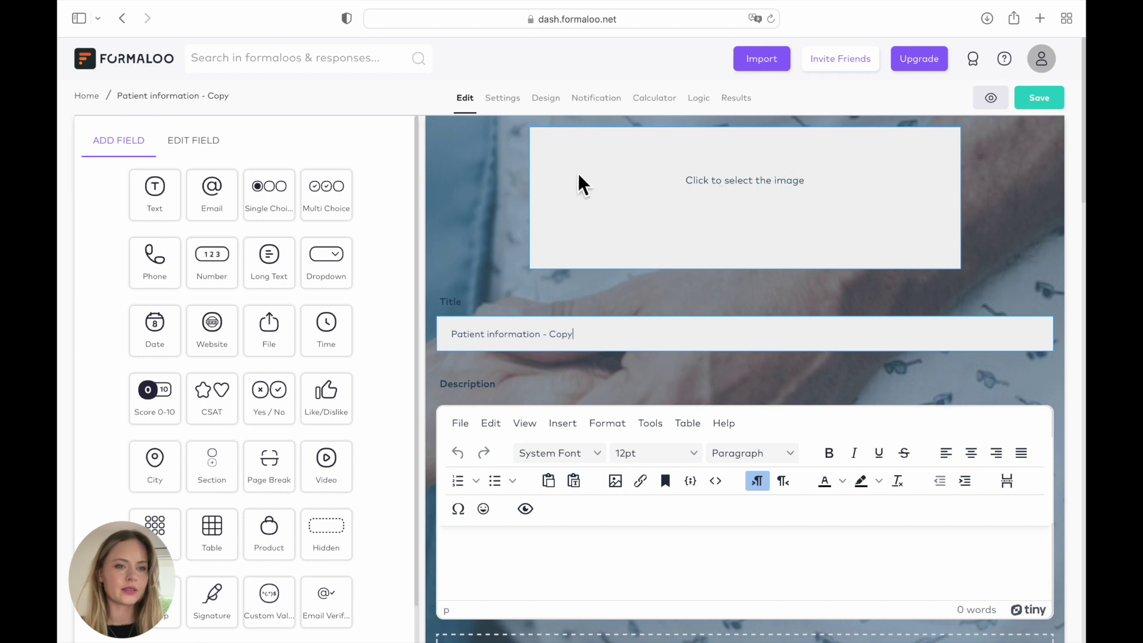
pyautogui.scroll(-10, 494, 233)
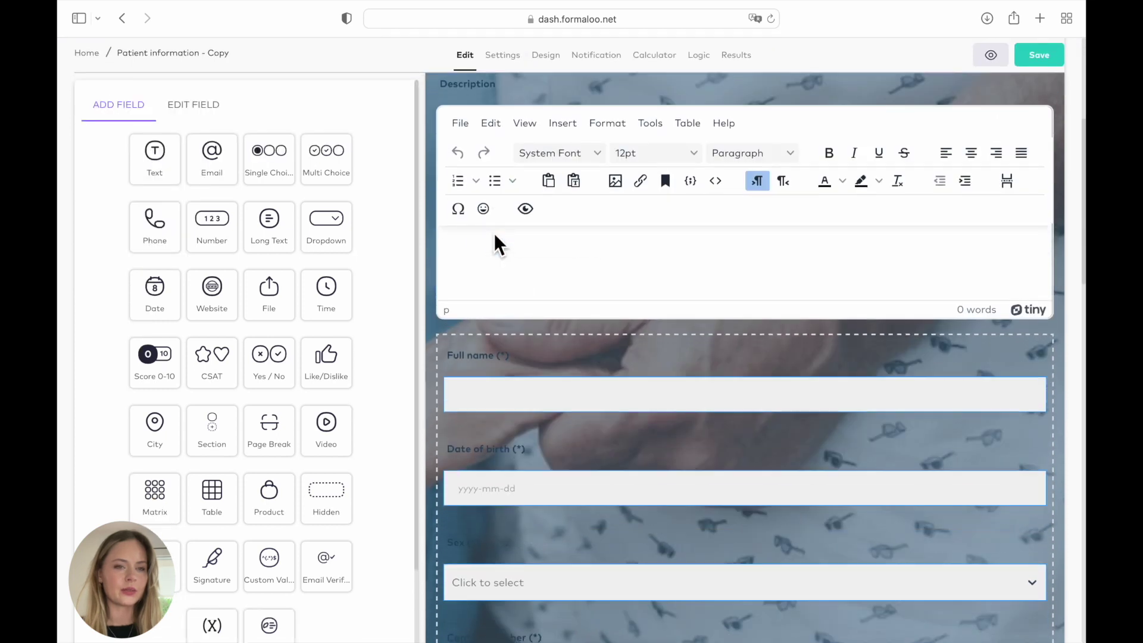
pyautogui.scroll(-15, 495, 234)
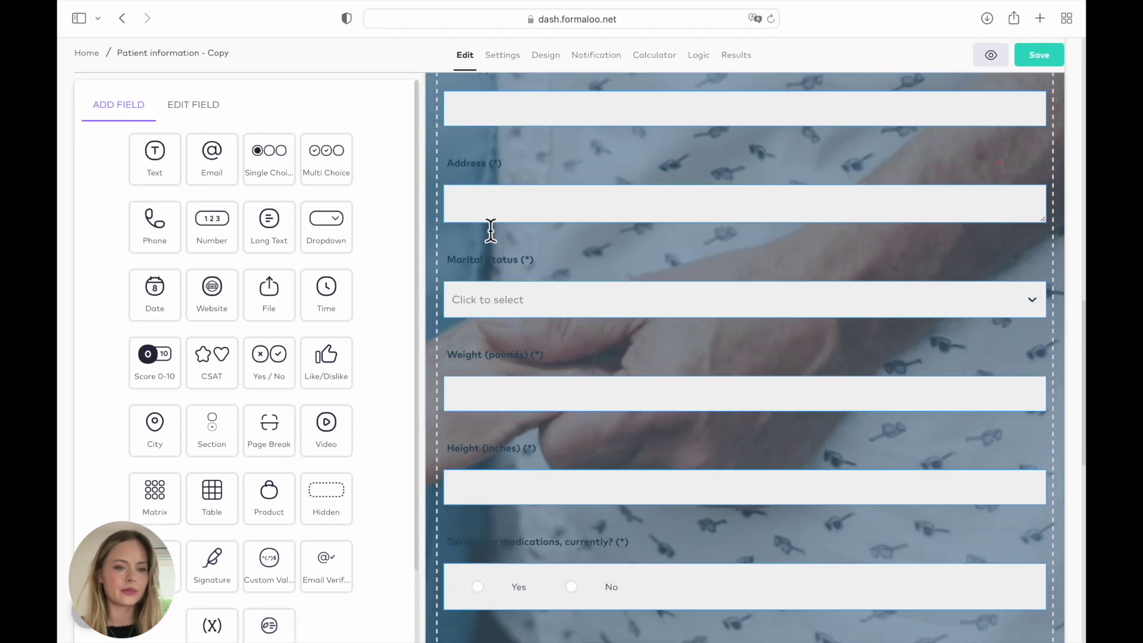
pyautogui.scroll(-8, 490, 230)
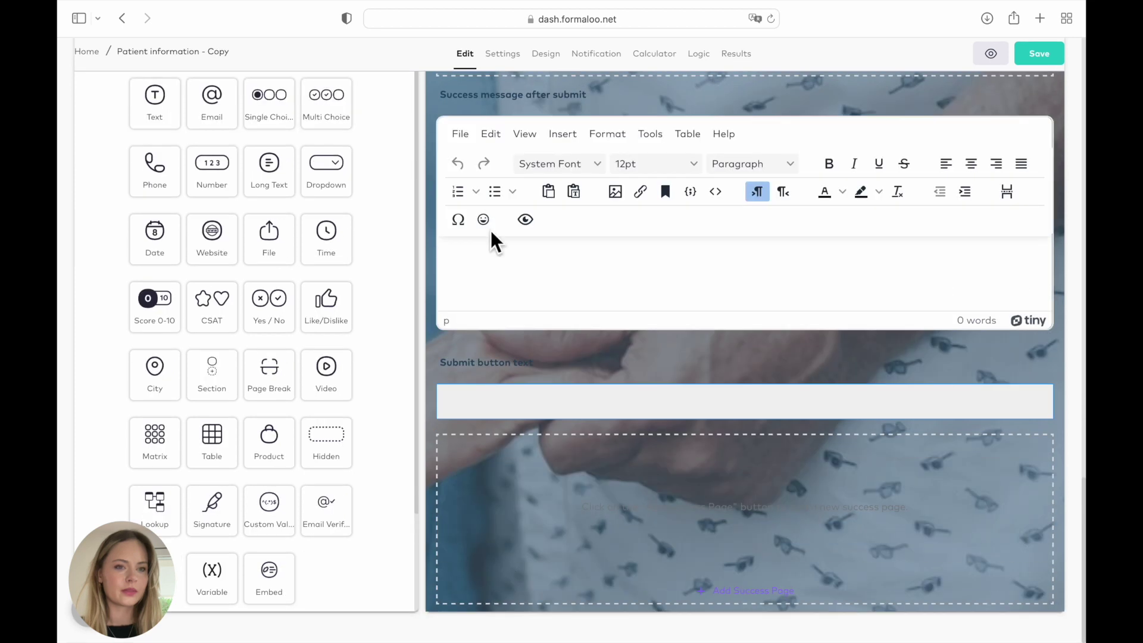
pyautogui.scroll(9, 491, 229)
pyautogui.scroll(10, 491, 230)
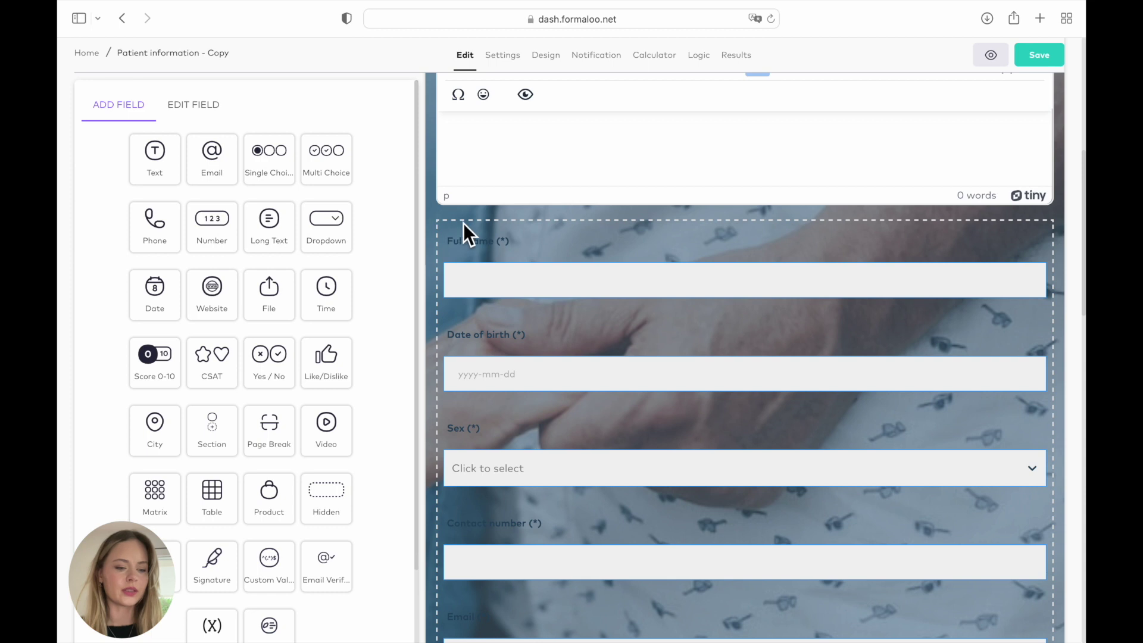
# - In Design settings, apply the teal colour theme, giving light cyan fields with teal borders
pyautogui.click(546, 55)
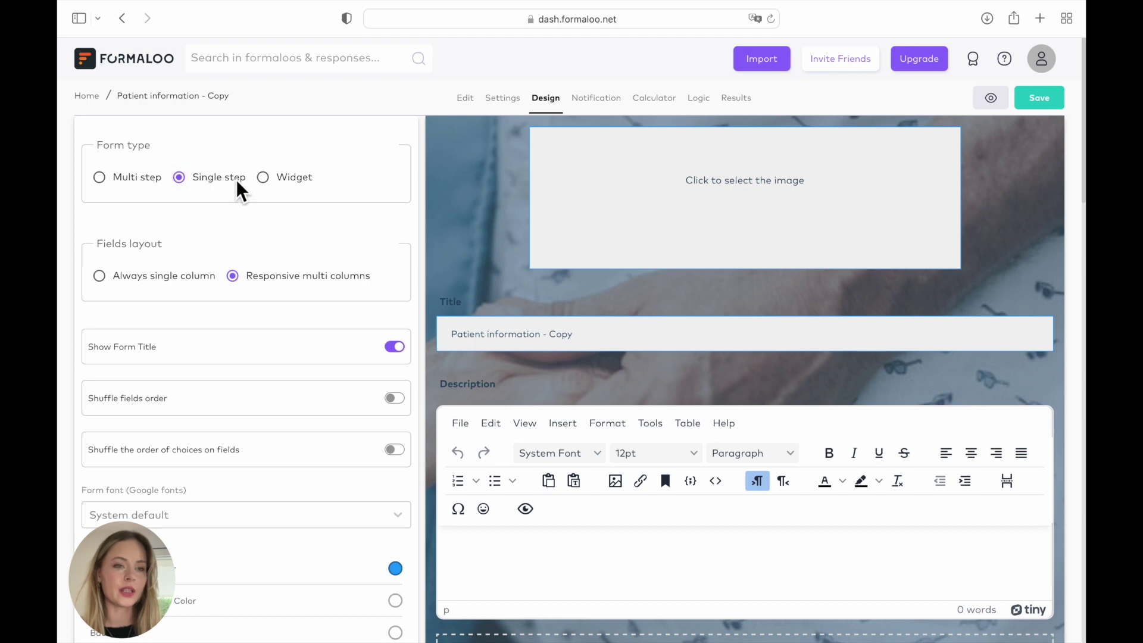
pyautogui.scroll(-5, 228, 290)
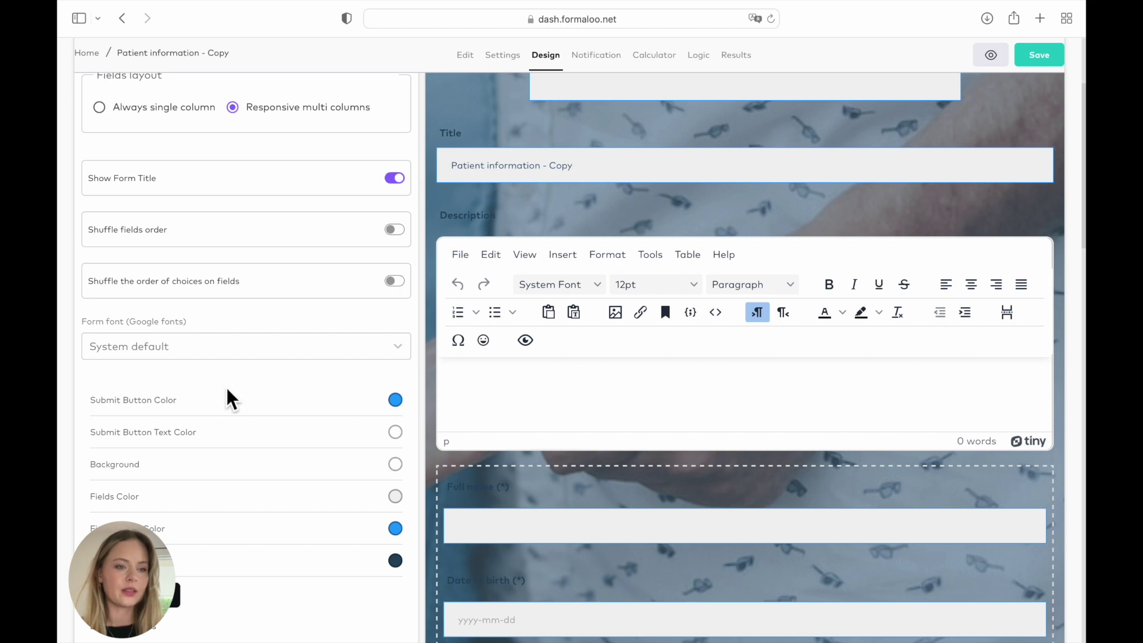
pyautogui.scroll(-4, 228, 395)
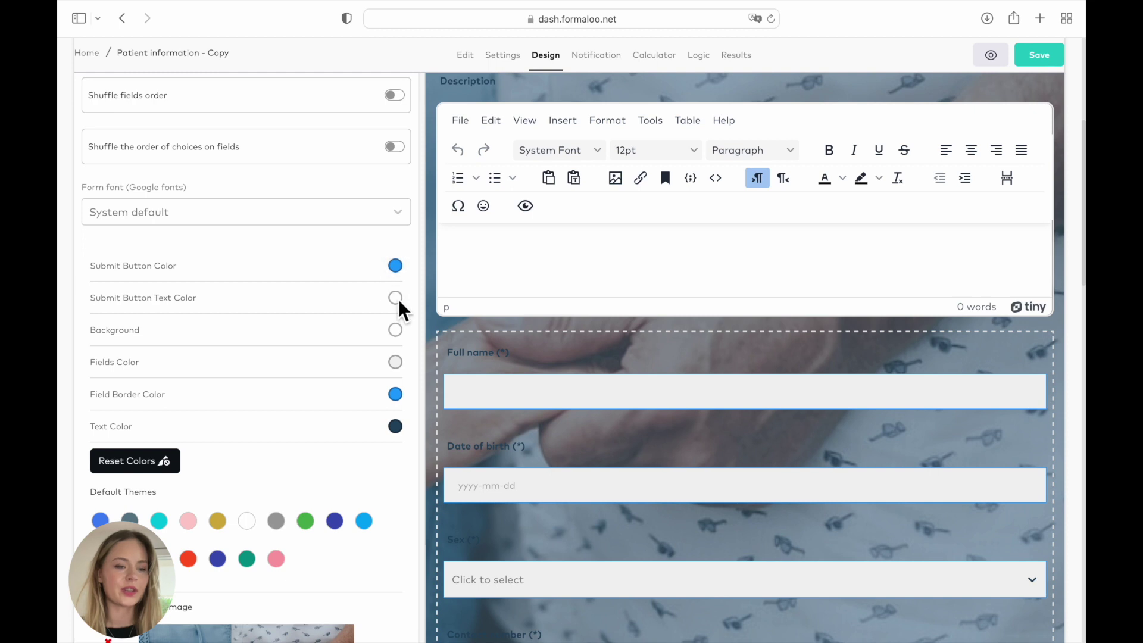
pyautogui.scroll(-1, 399, 431)
pyautogui.click(397, 384)
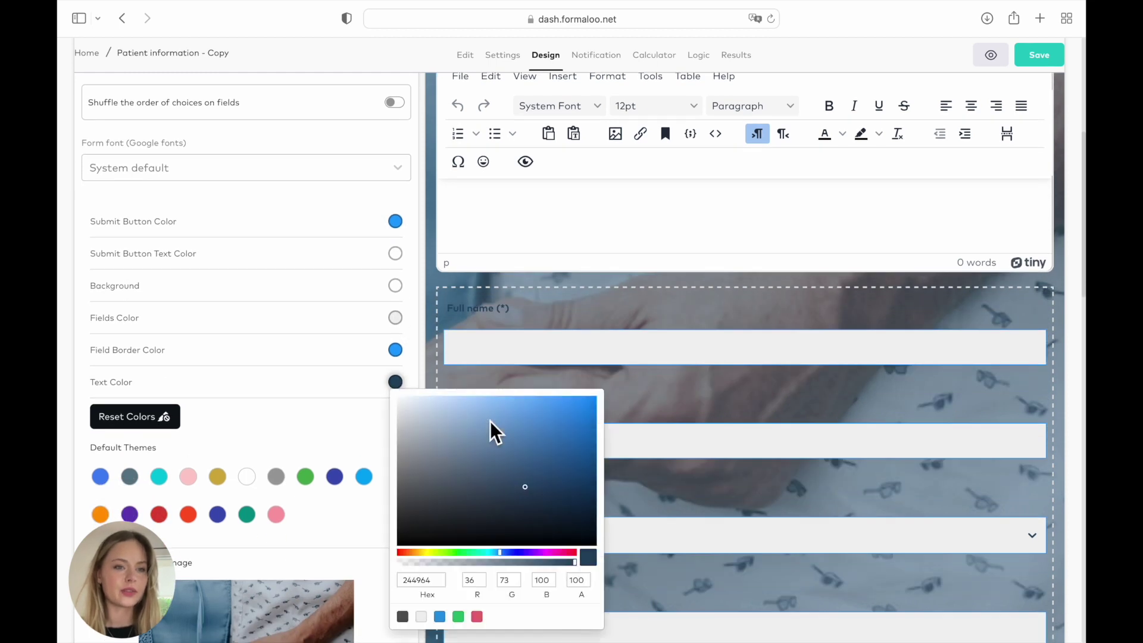
pyautogui.click(379, 429)
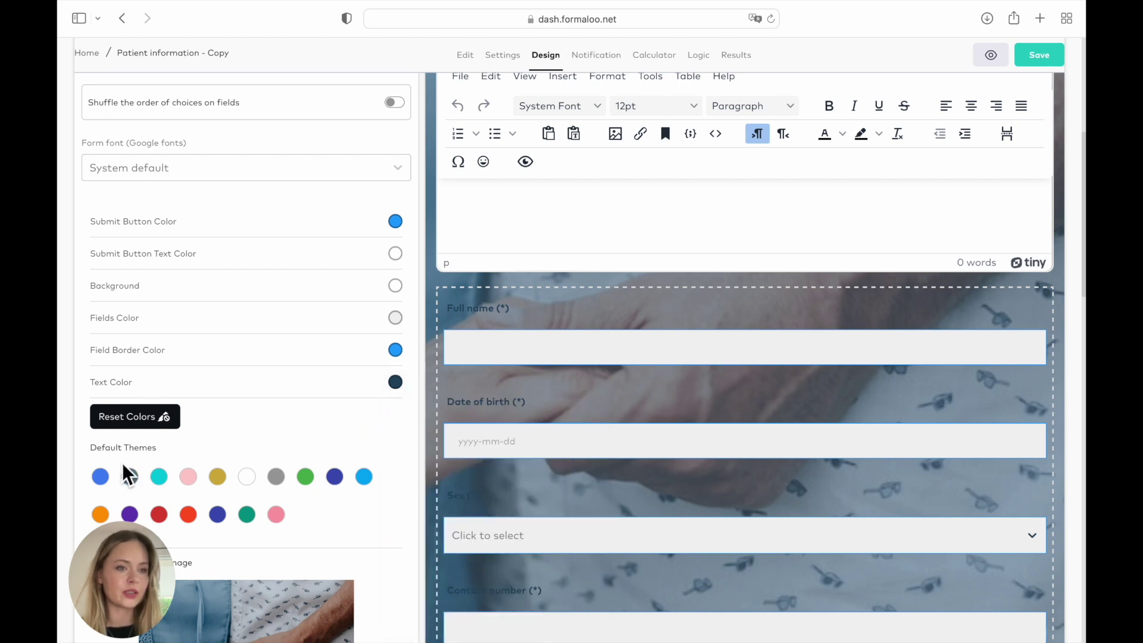
pyautogui.click(105, 480)
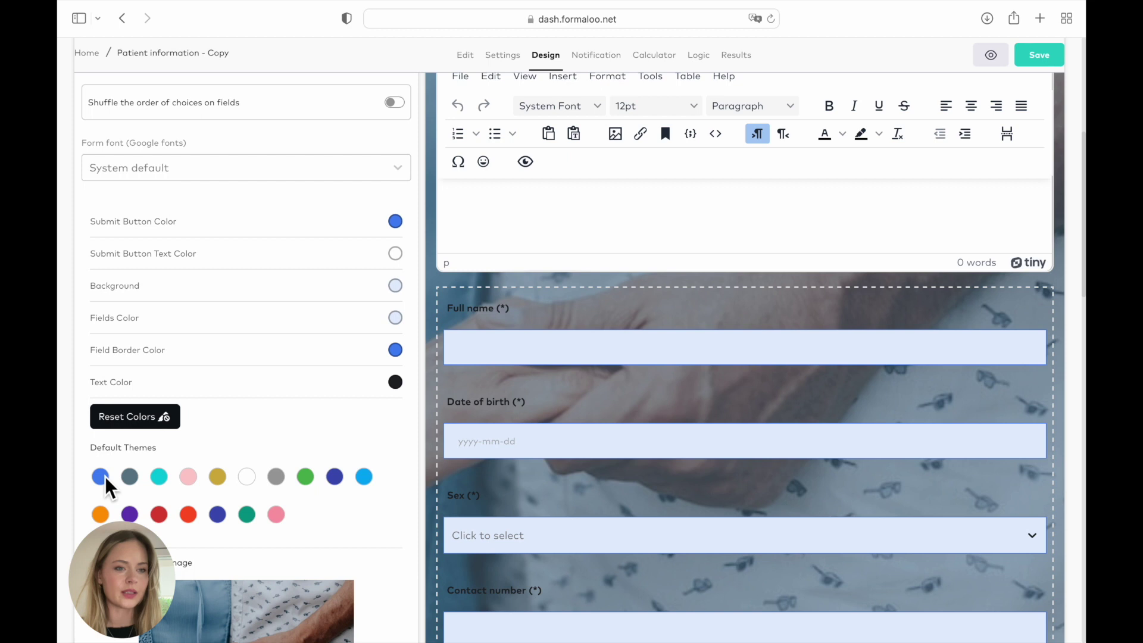
pyautogui.click(157, 479)
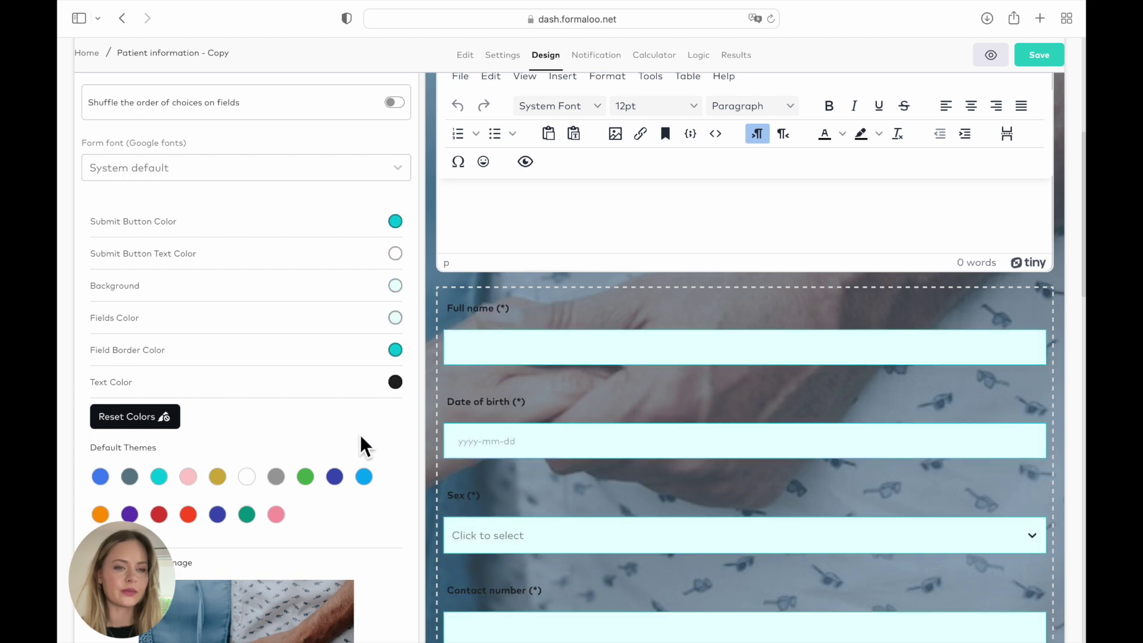
# - Replace the form background image with the uploaded Untitled design-5.png
pyautogui.scroll(-2, 392, 433)
pyautogui.scroll(-2, 392, 433)
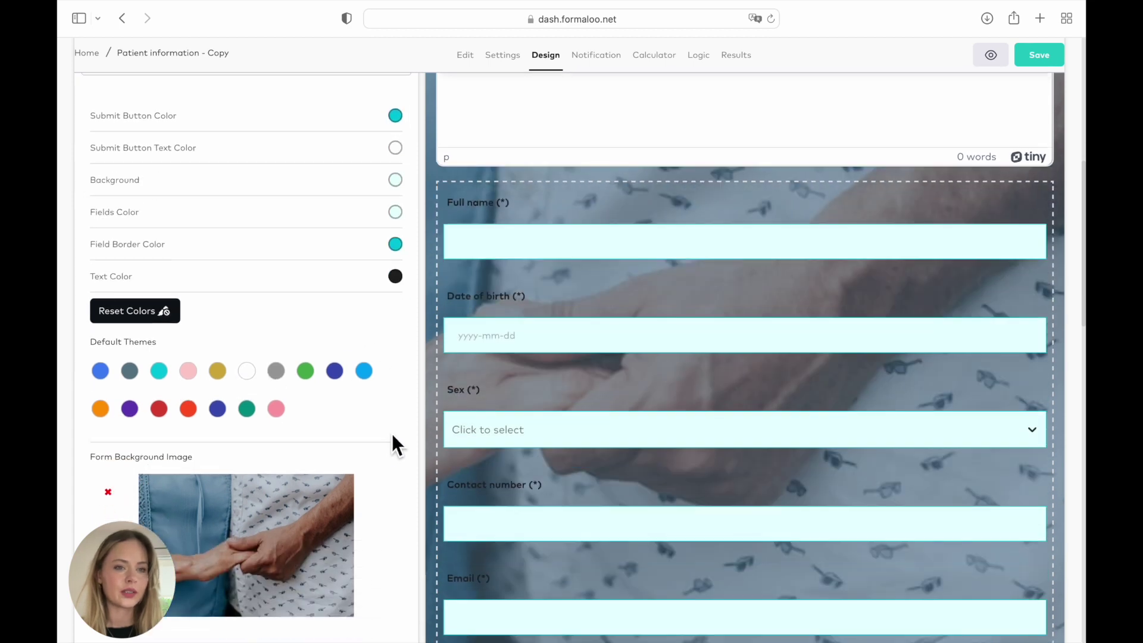
pyautogui.scroll(-6, 485, 449)
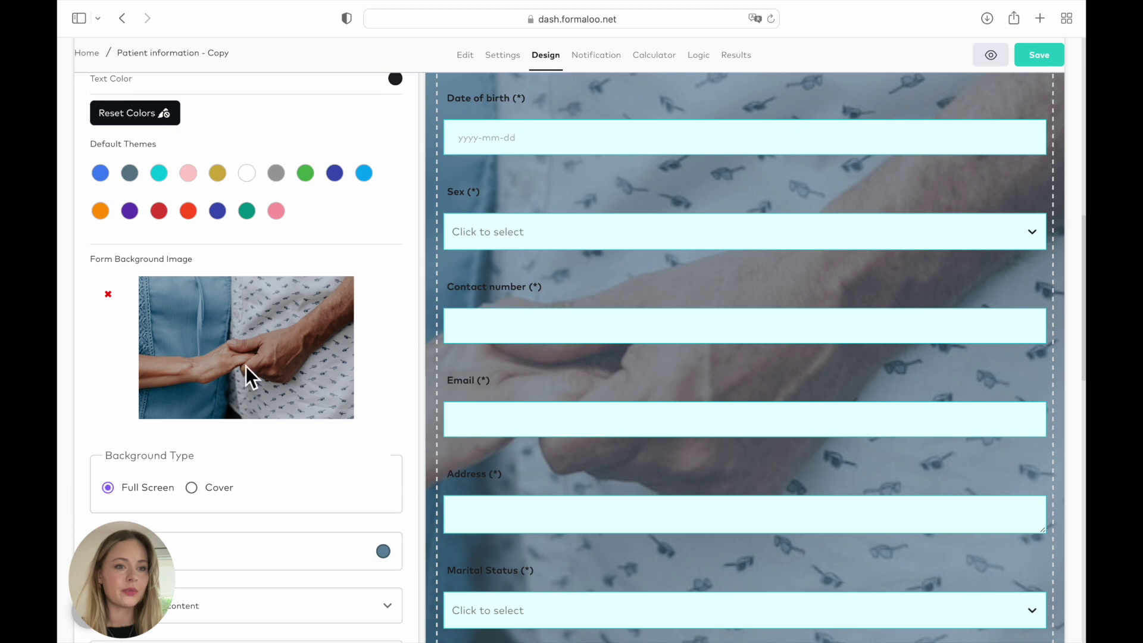
pyautogui.click(113, 296)
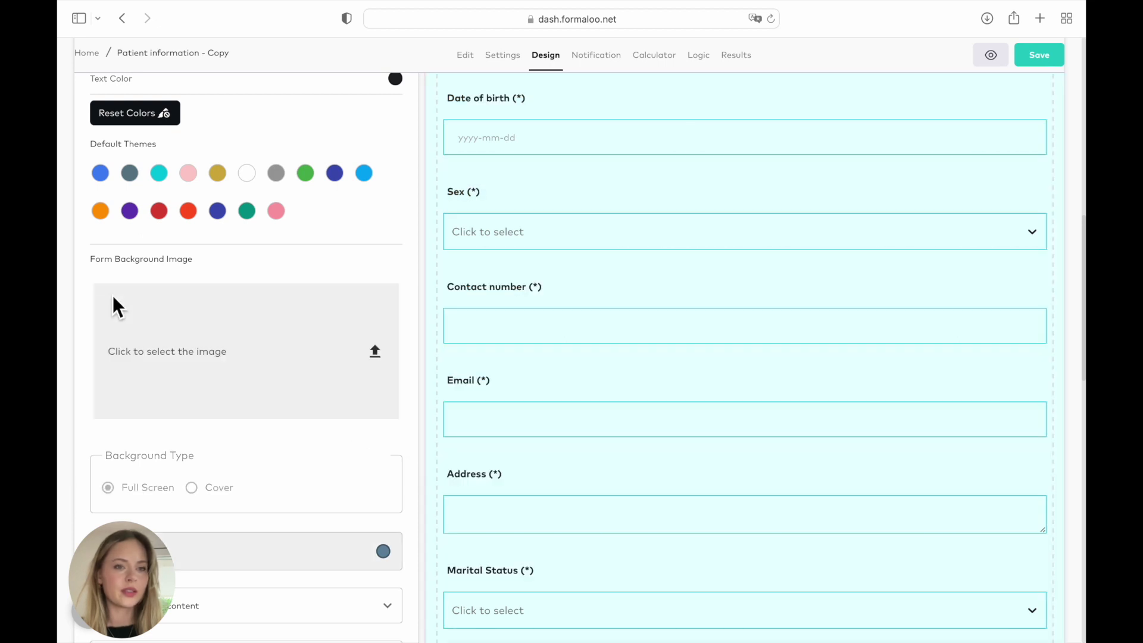
pyautogui.click(374, 351)
pyautogui.click(791, 174)
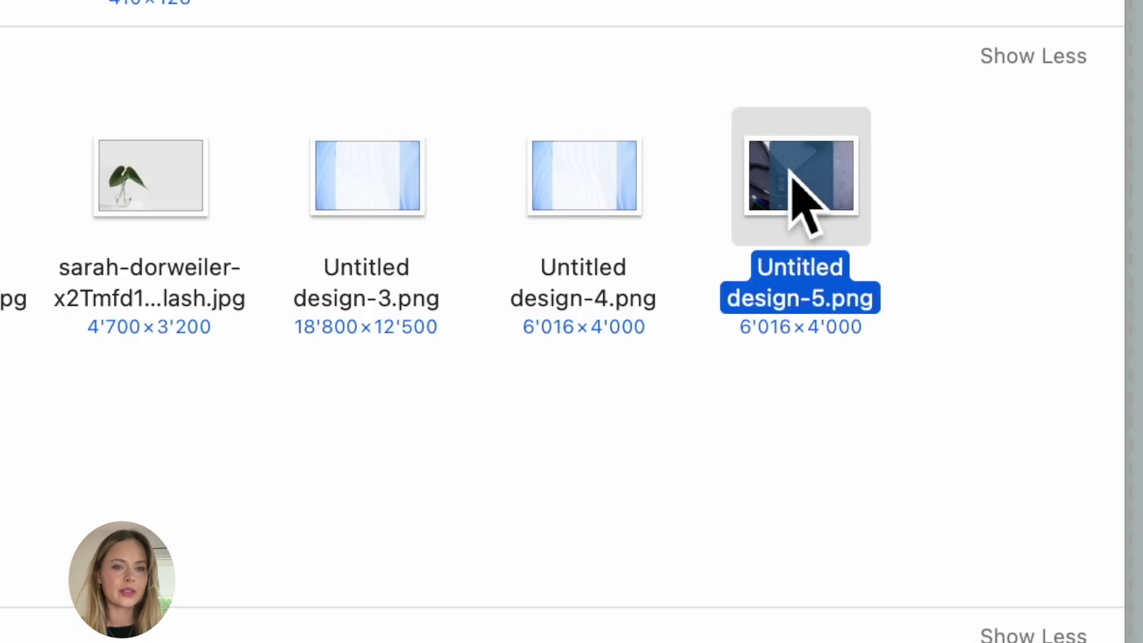
pyautogui.click(821, 405)
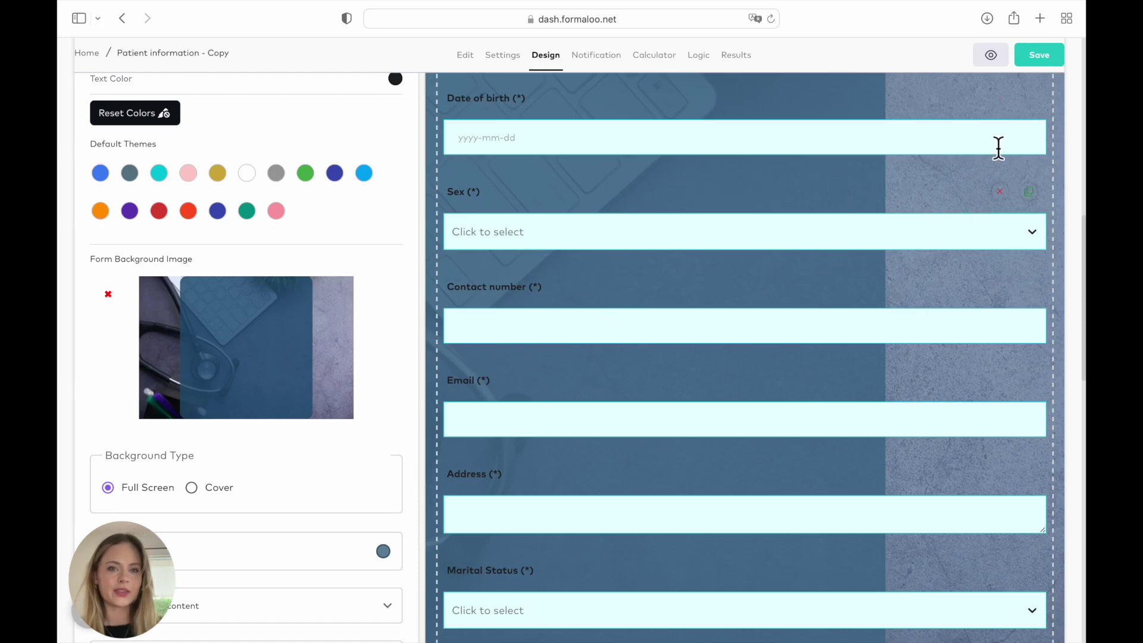
# - Save the design changes and preview the live form in a new tab
pyautogui.click(1046, 59)
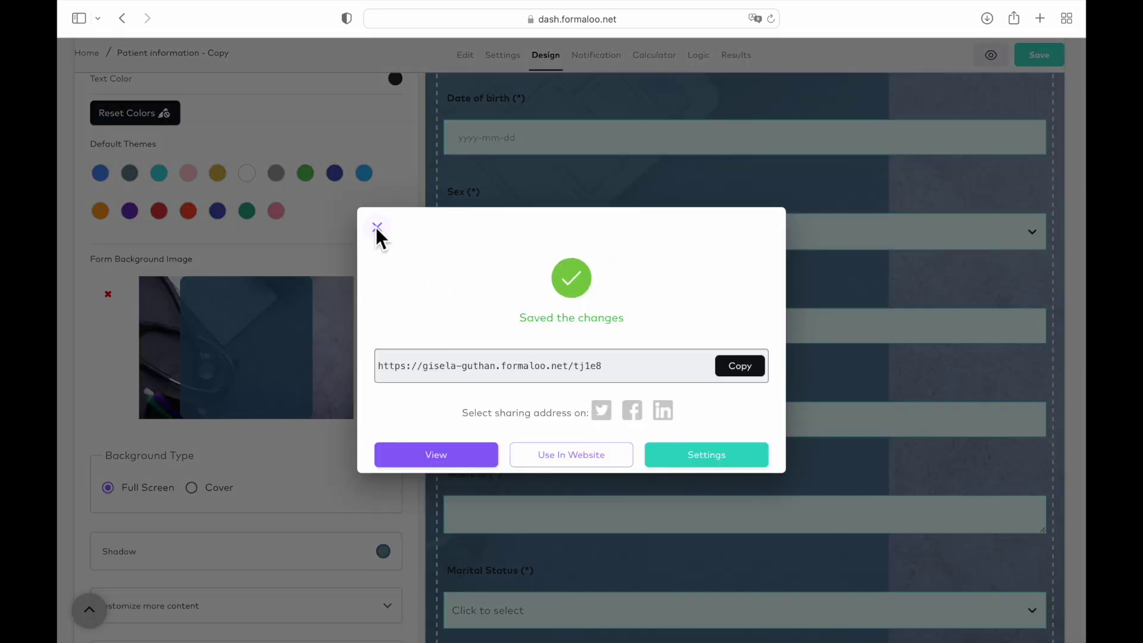
pyautogui.click(378, 227)
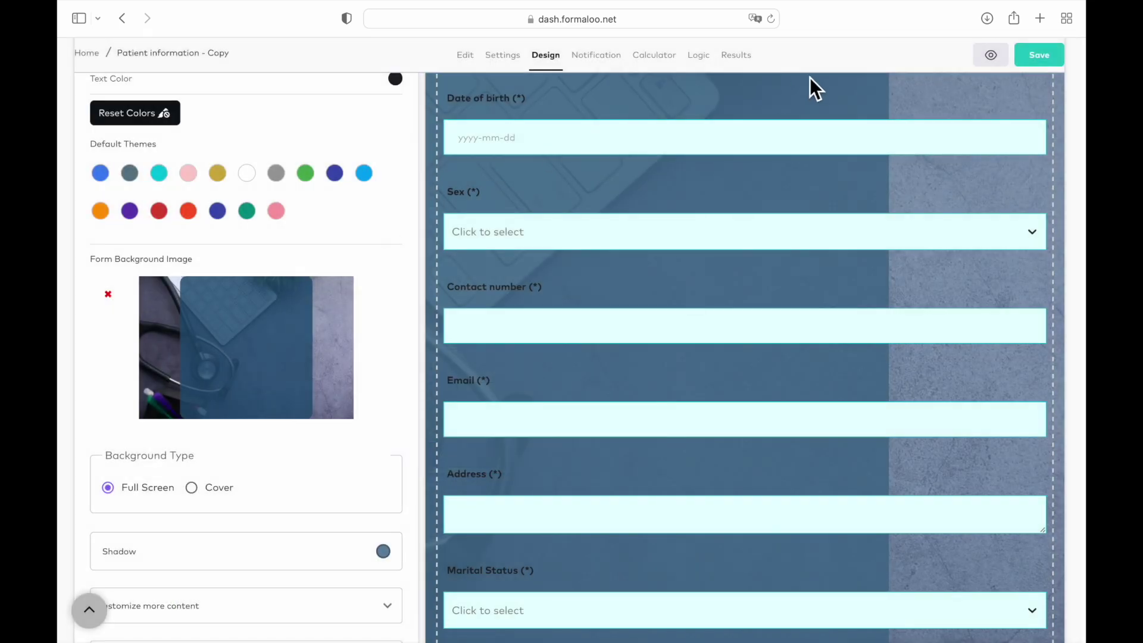
pyautogui.click(990, 55)
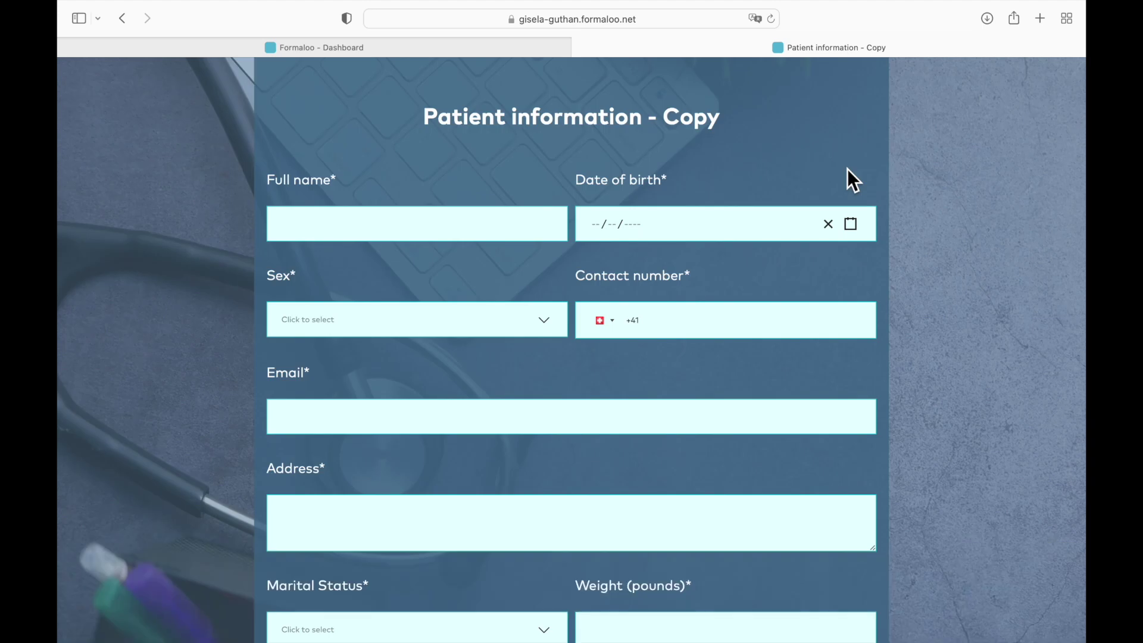
pyautogui.scroll(-5, 848, 169)
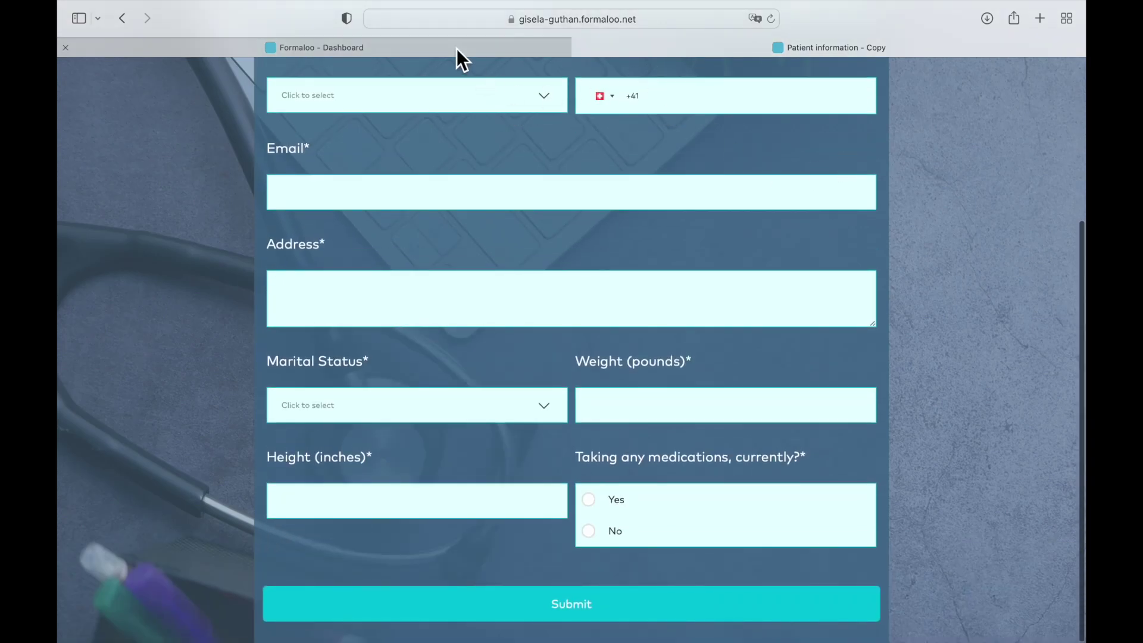
# - Delete the Marital Status field from the form
pyautogui.click(457, 49)
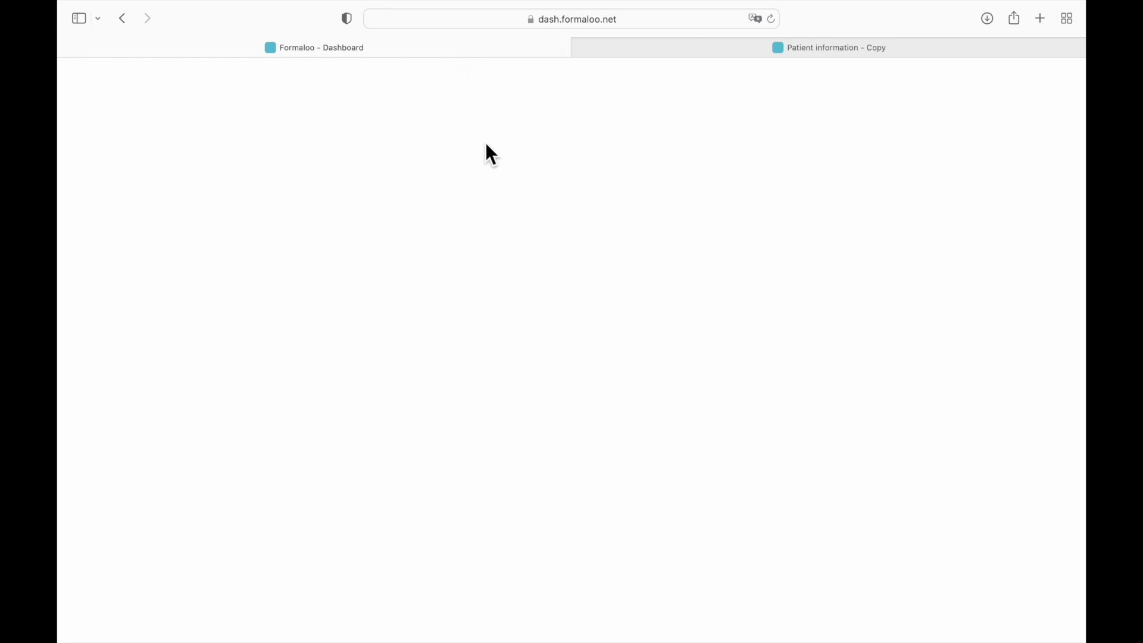
pyautogui.scroll(-10, 494, 256)
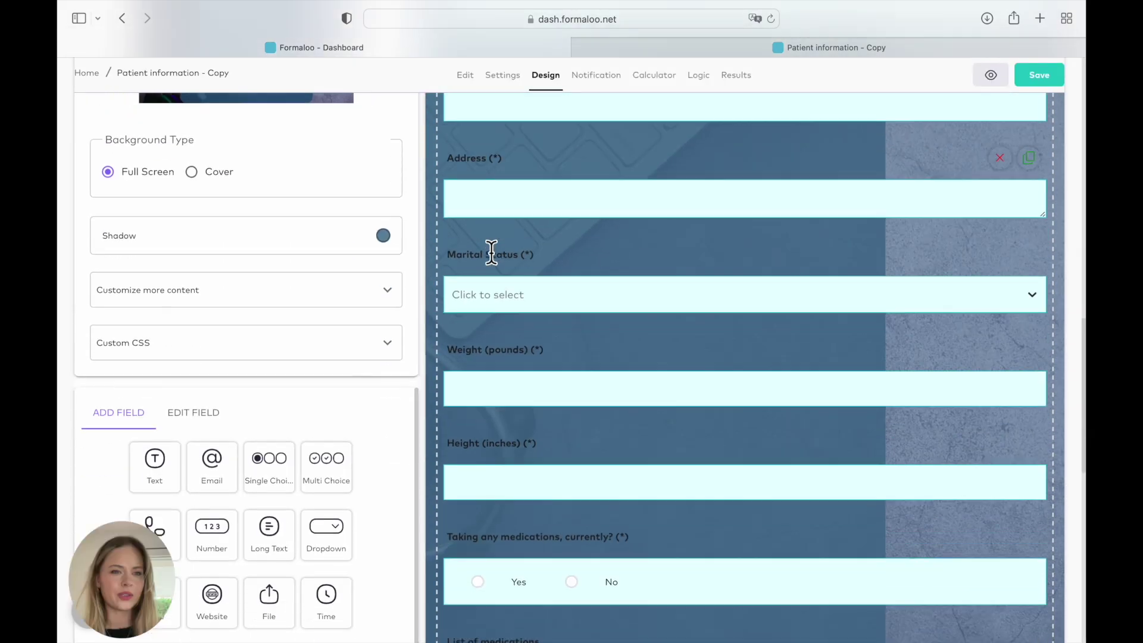
pyautogui.scroll(3, 492, 253)
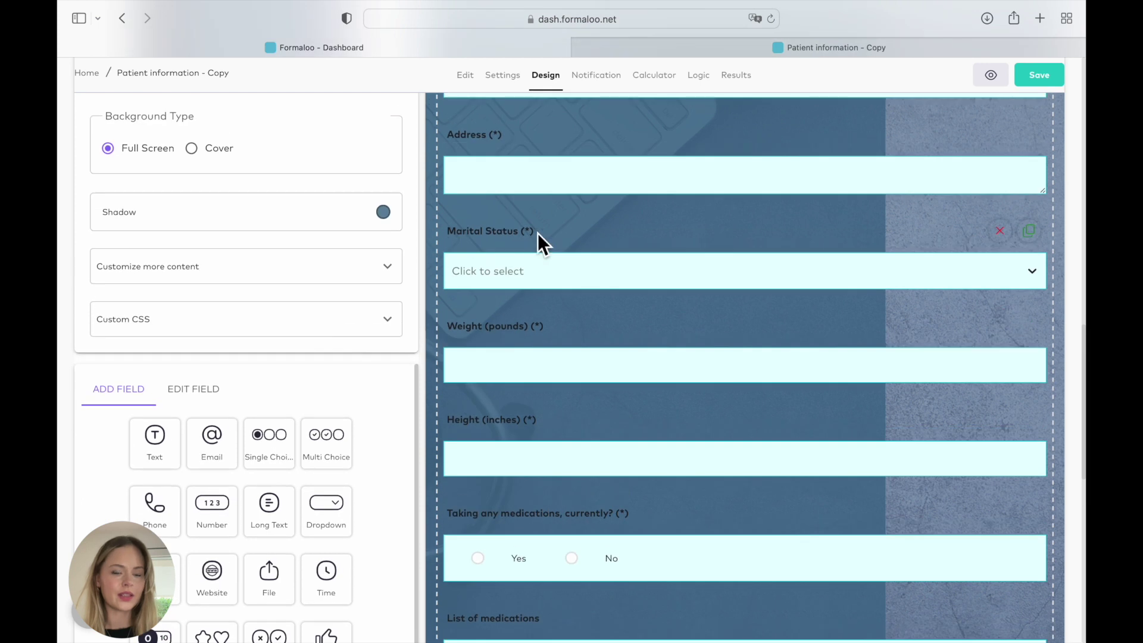
pyautogui.click(792, 248)
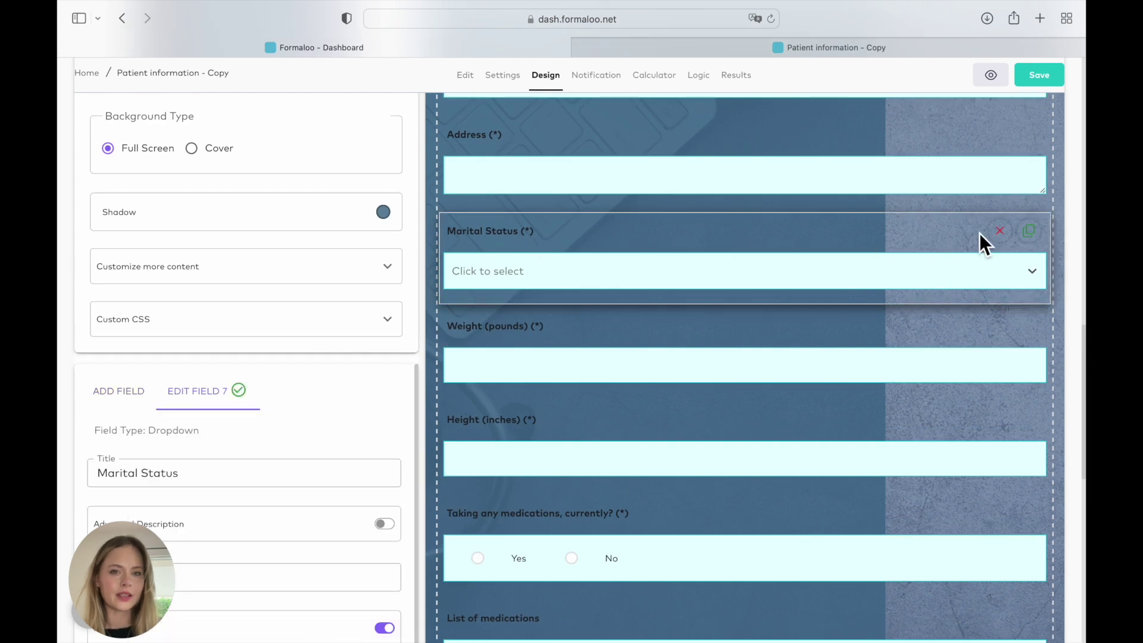
pyautogui.click(1007, 233)
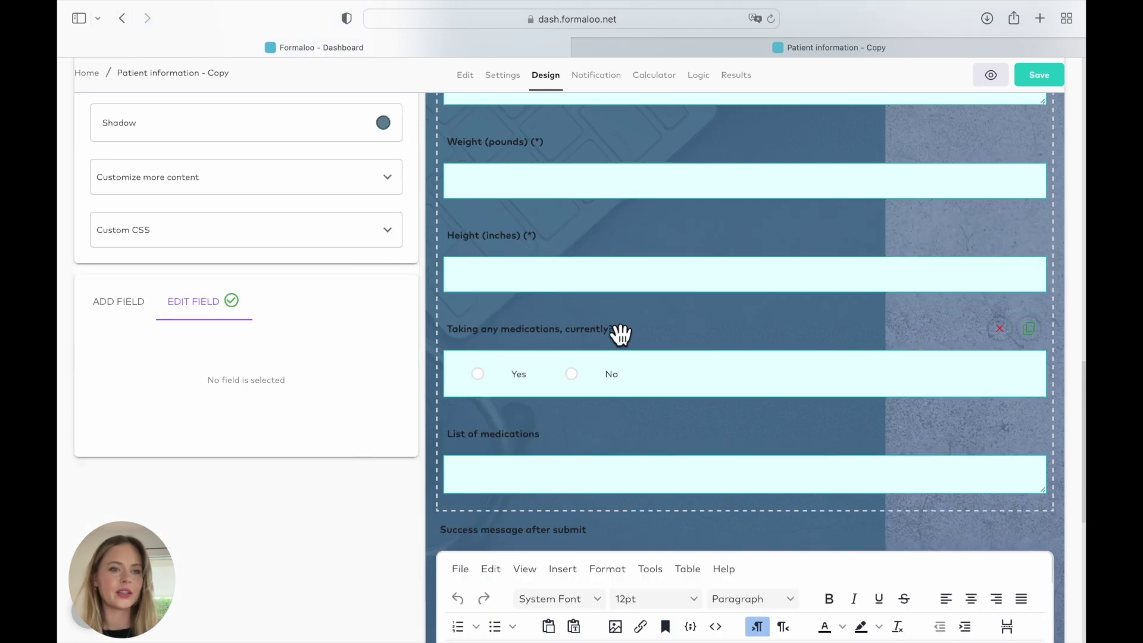
# - Retitle the medications yes/no question to 'Is this your first visit at this clinic ?'
pyautogui.click(620, 335)
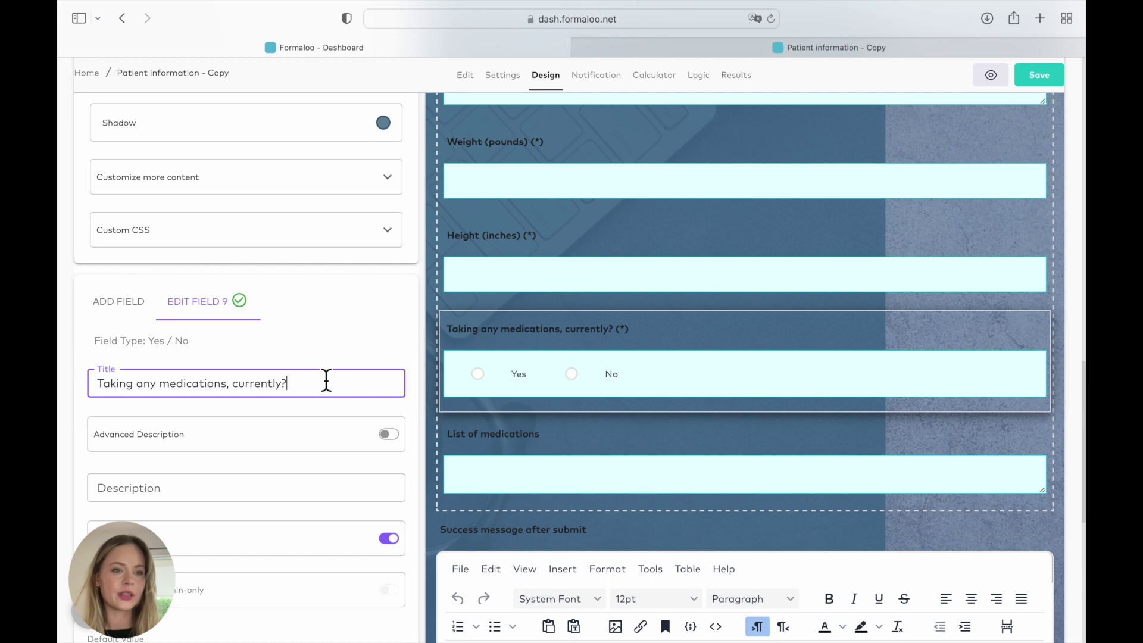
pyautogui.moveTo(312, 386); pyautogui.dragTo(98, 385)
pyautogui.write('Is this your first visit at this clinic ?')
pyautogui.click(485, 360)
pyautogui.scroll(-10, 485, 360)
pyautogui.scroll(-4, 488, 359)
# - Add an admin-only dropdown field titled Status after List of medications
pyautogui.click(485, 359)
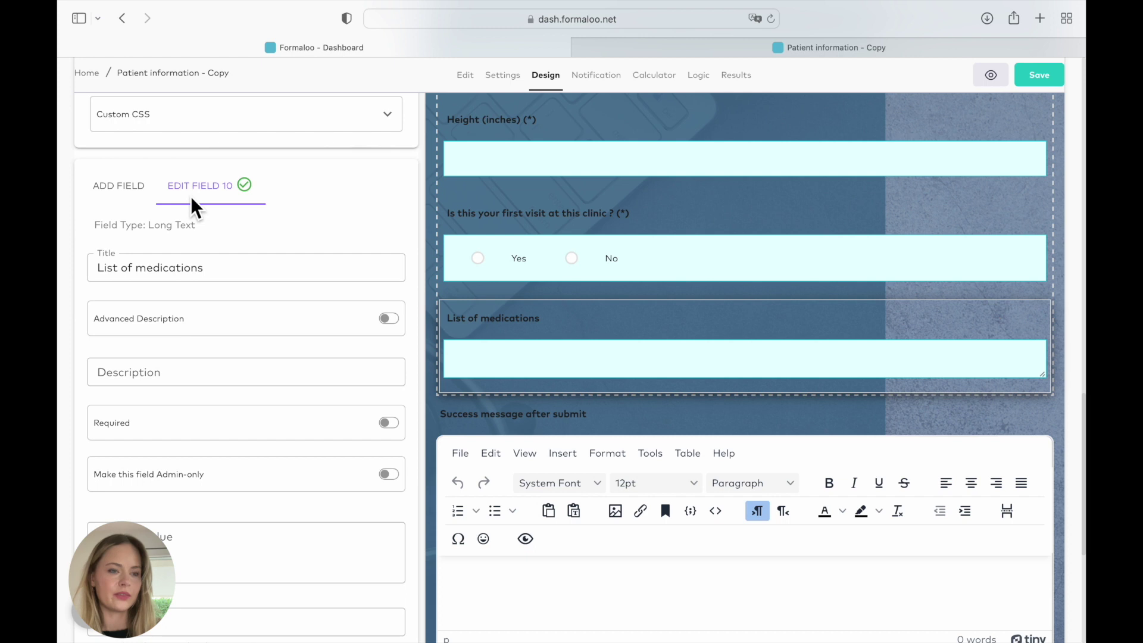
pyautogui.click(126, 194)
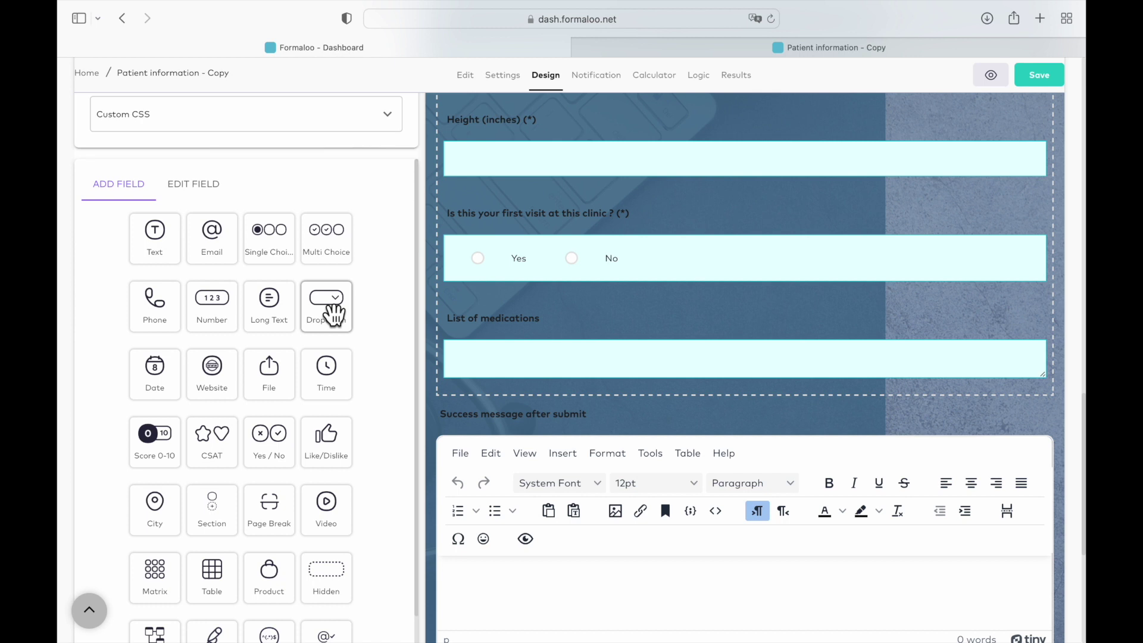
pyautogui.click(334, 314)
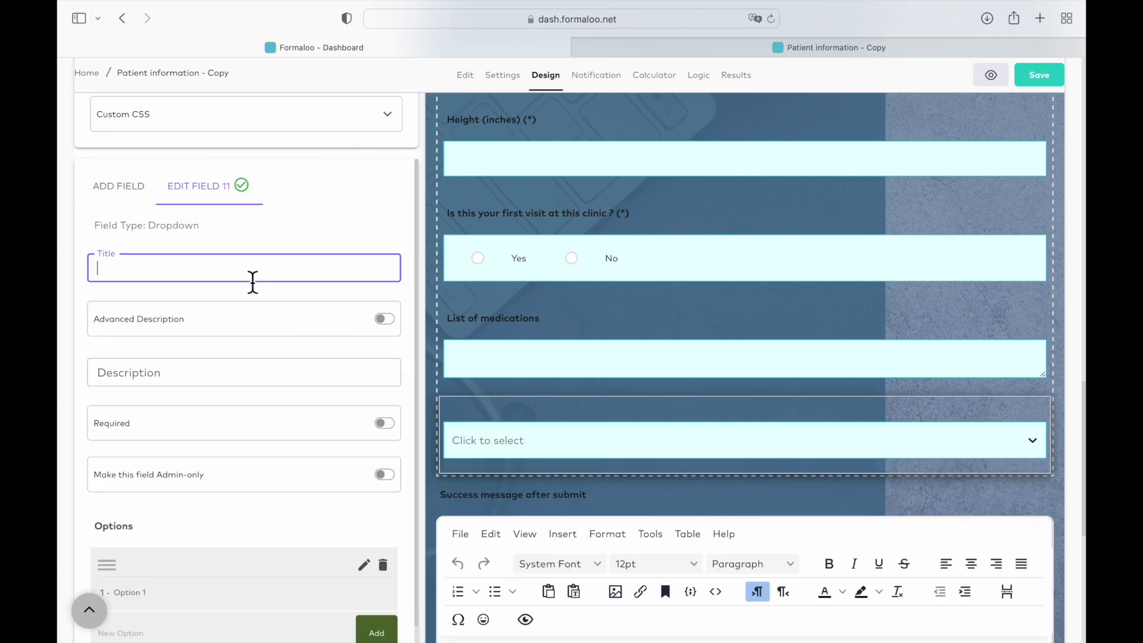
pyautogui.write('Status')
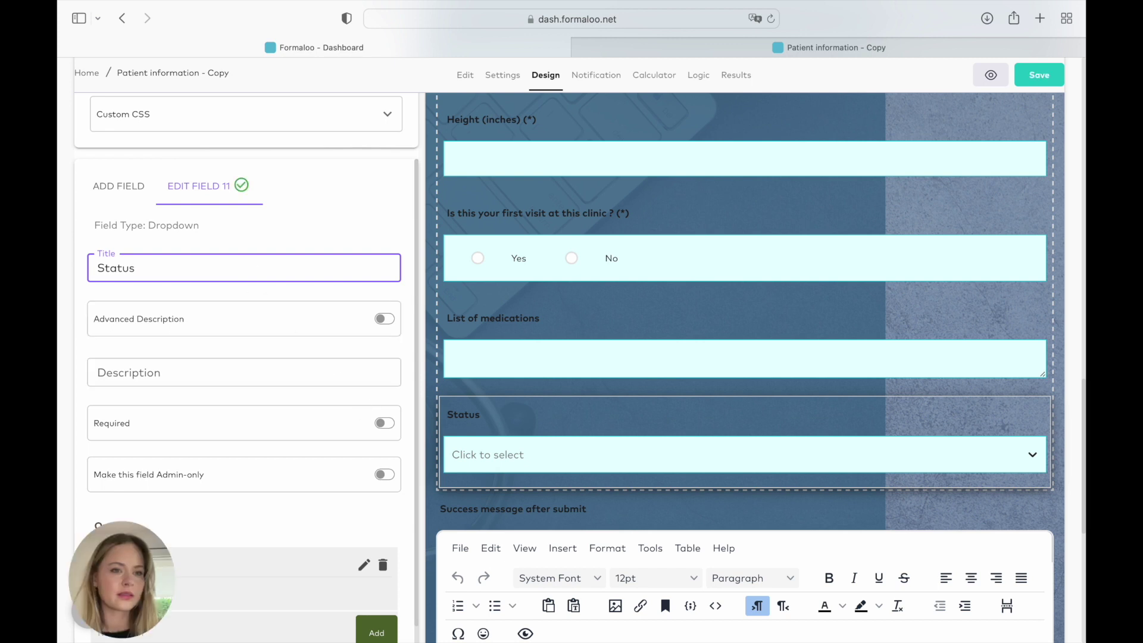
pyautogui.scroll(-3, 299, 383)
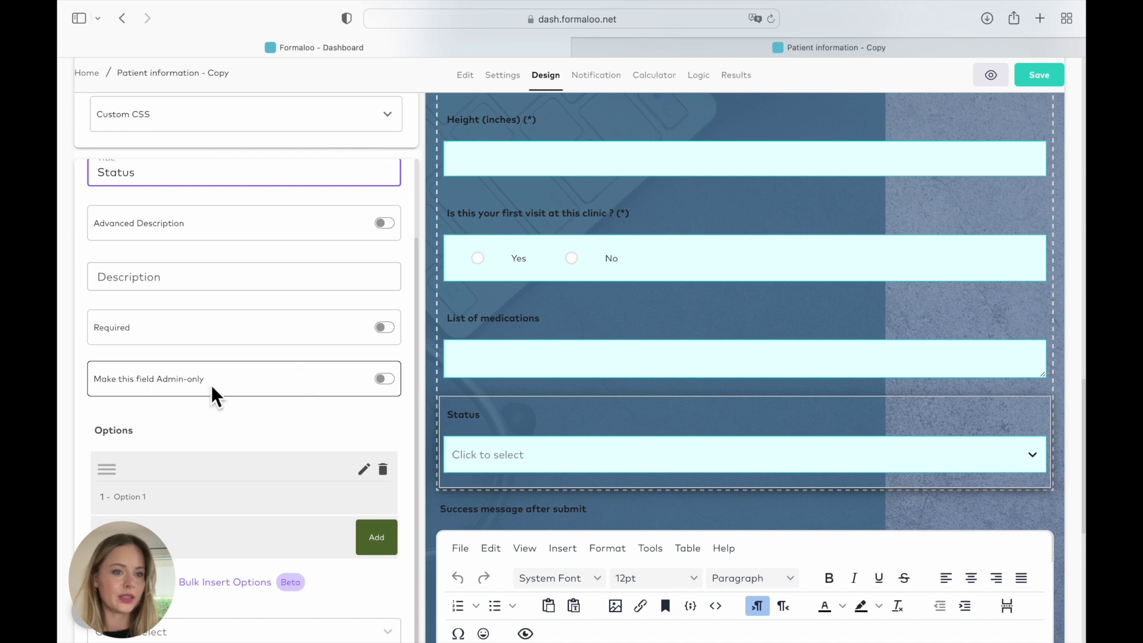
pyautogui.click(390, 393)
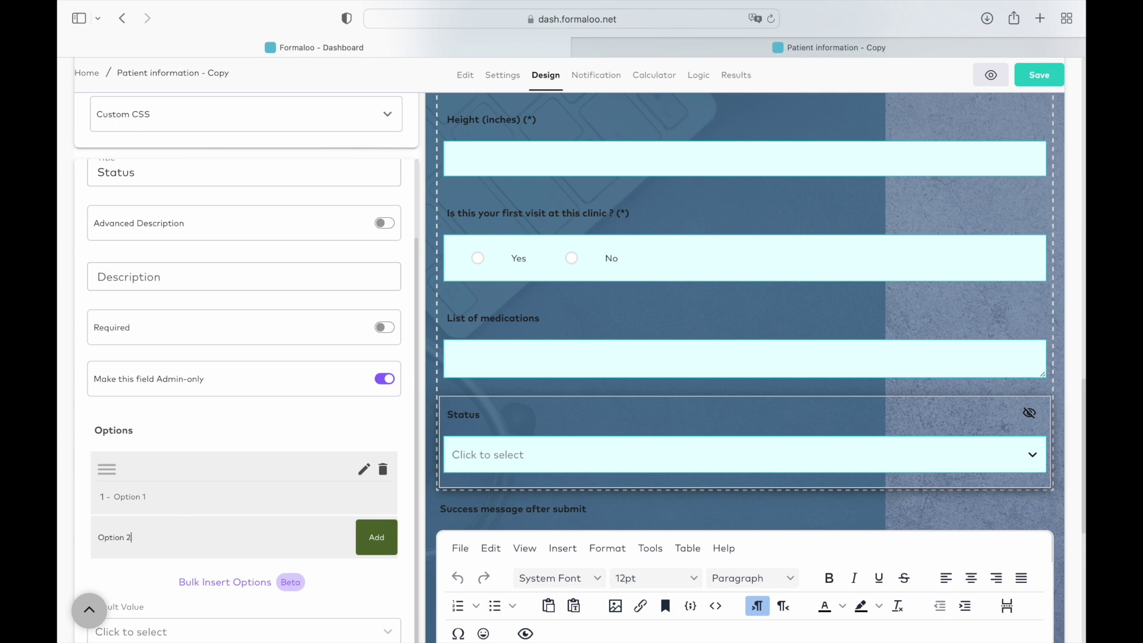
# - Add Option 2, Option 3 and Option 4 to the Status dropdown choices
pyautogui.click(296, 555)
pyautogui.write('Option 2')
pyautogui.click(385, 548)
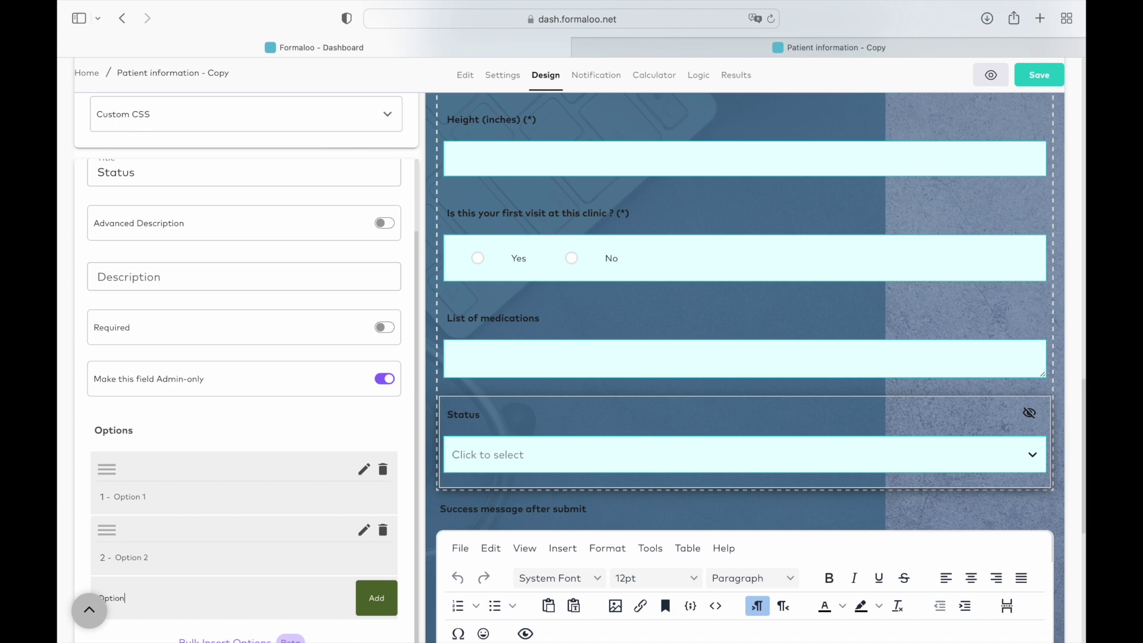
pyautogui.write('Option 3')
pyautogui.click(377, 612)
pyautogui.scroll(-3, 165, 555)
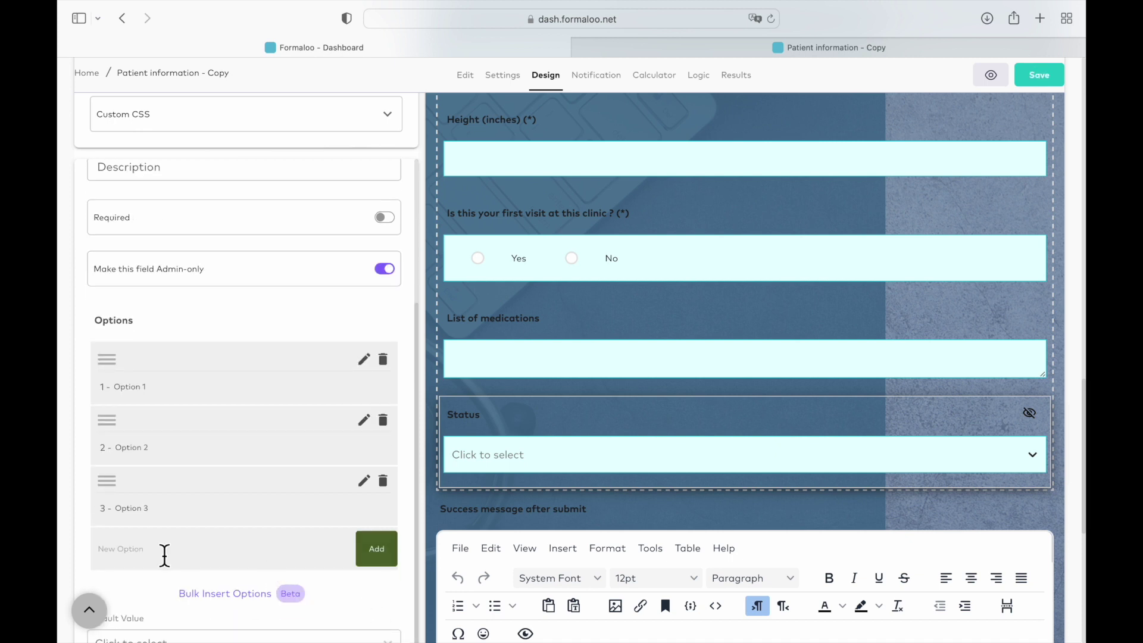
pyautogui.press('Return')
# - Save the form edits and reload the live form to check the changes
pyautogui.click(537, 502)
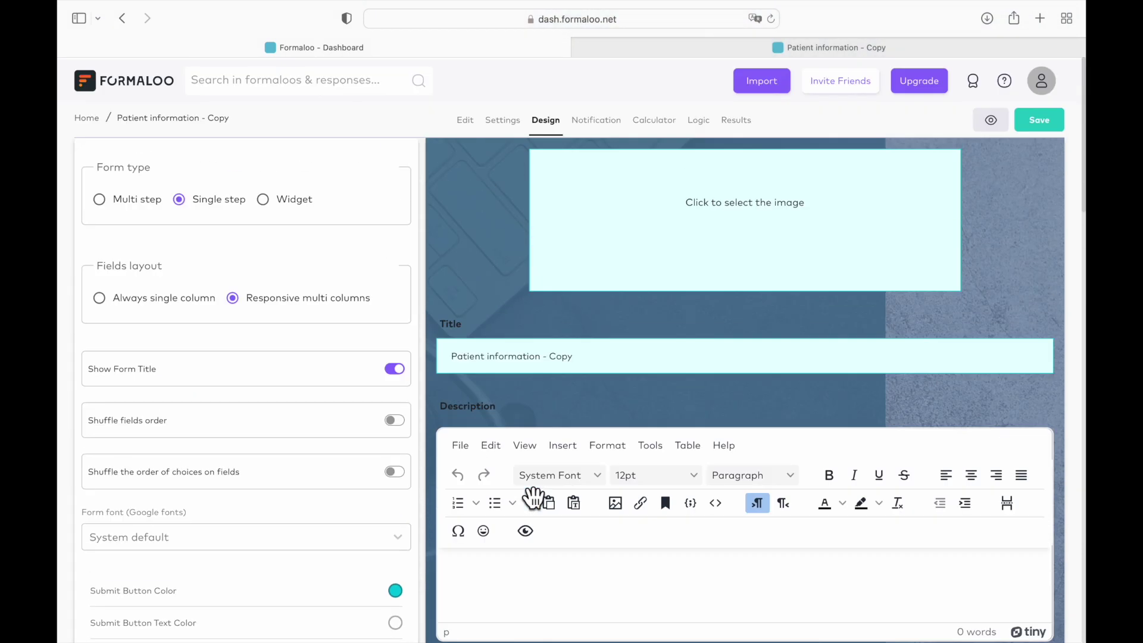
pyautogui.click(1039, 118)
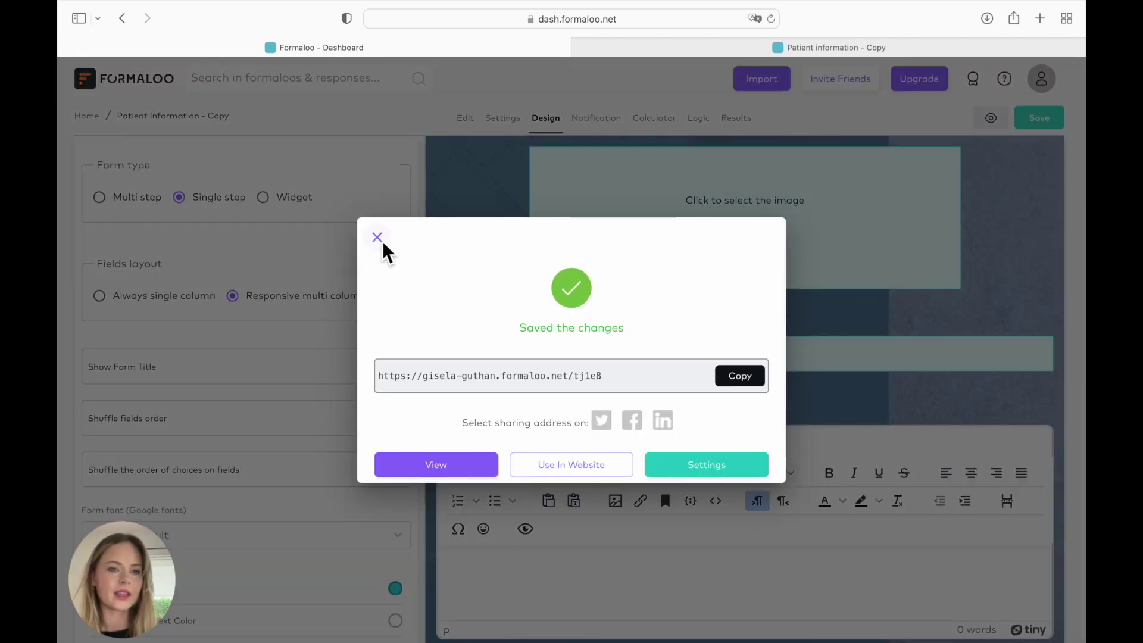
pyautogui.click(379, 239)
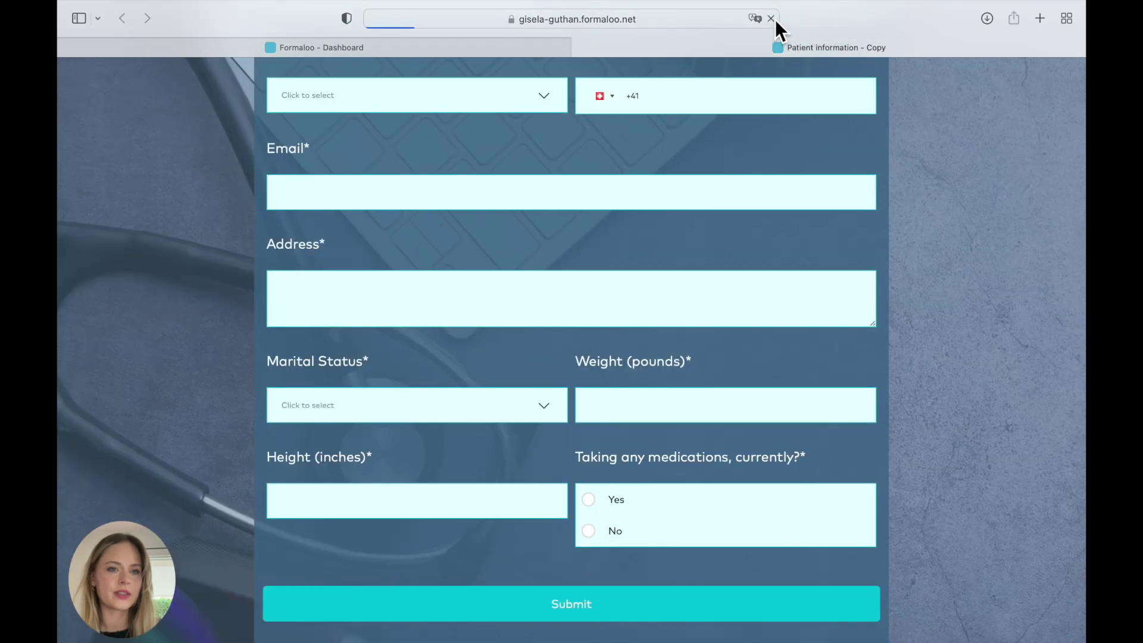
pyautogui.click(771, 18)
pyautogui.scroll(-3, 766, 303)
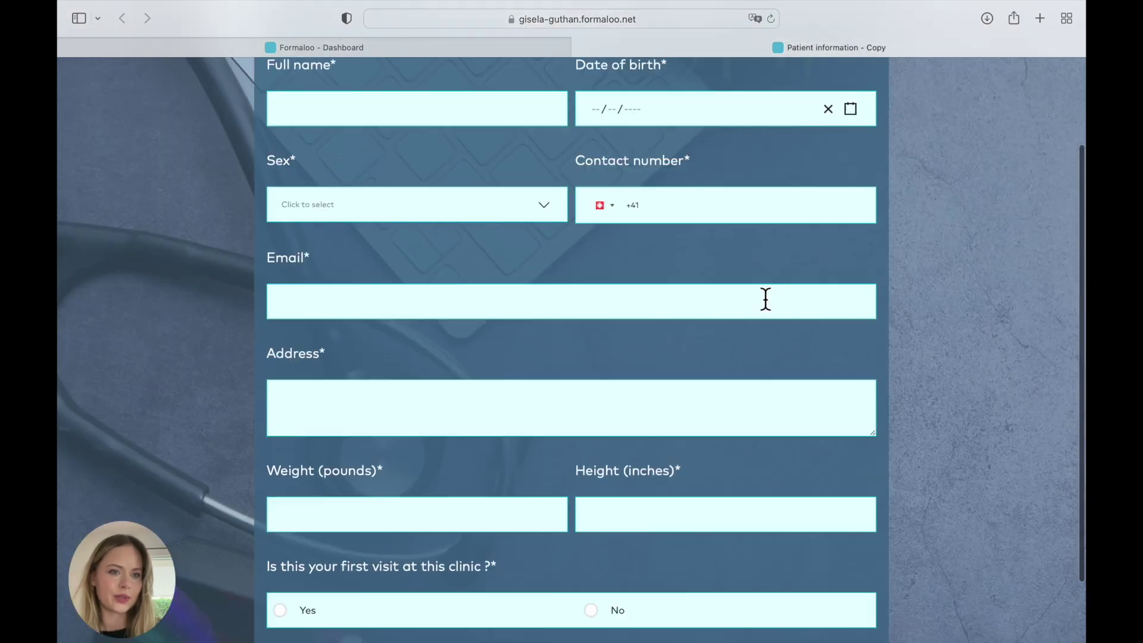
pyautogui.scroll(-2, 765, 299)
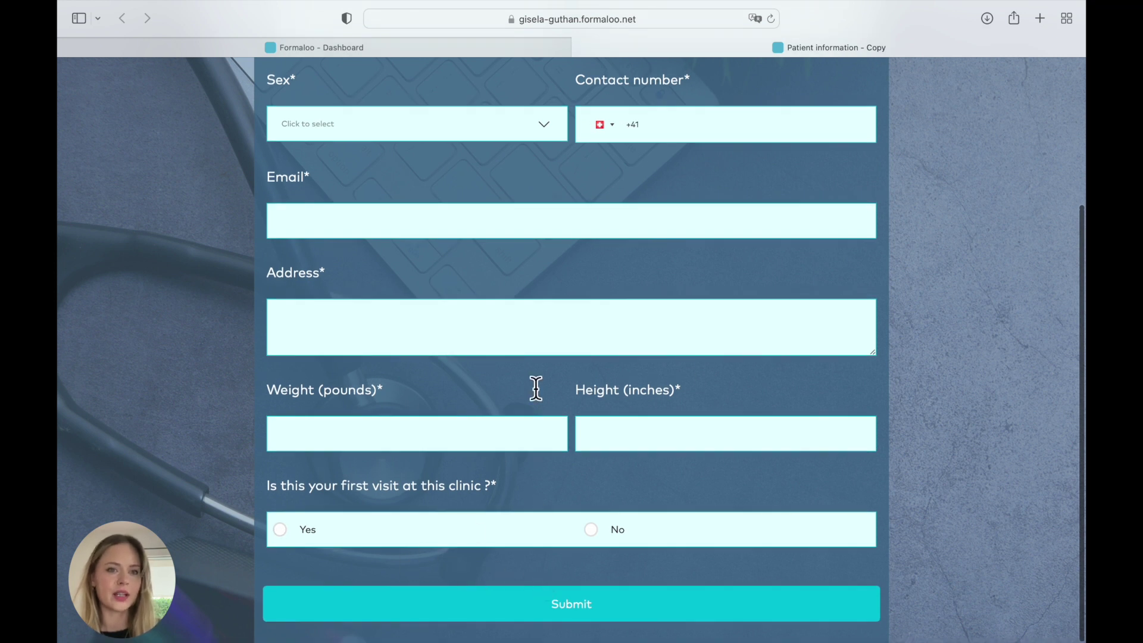
pyautogui.scroll(3, 536, 388)
# - Make the Date of birth field optional instead of required
pyautogui.click(477, 56)
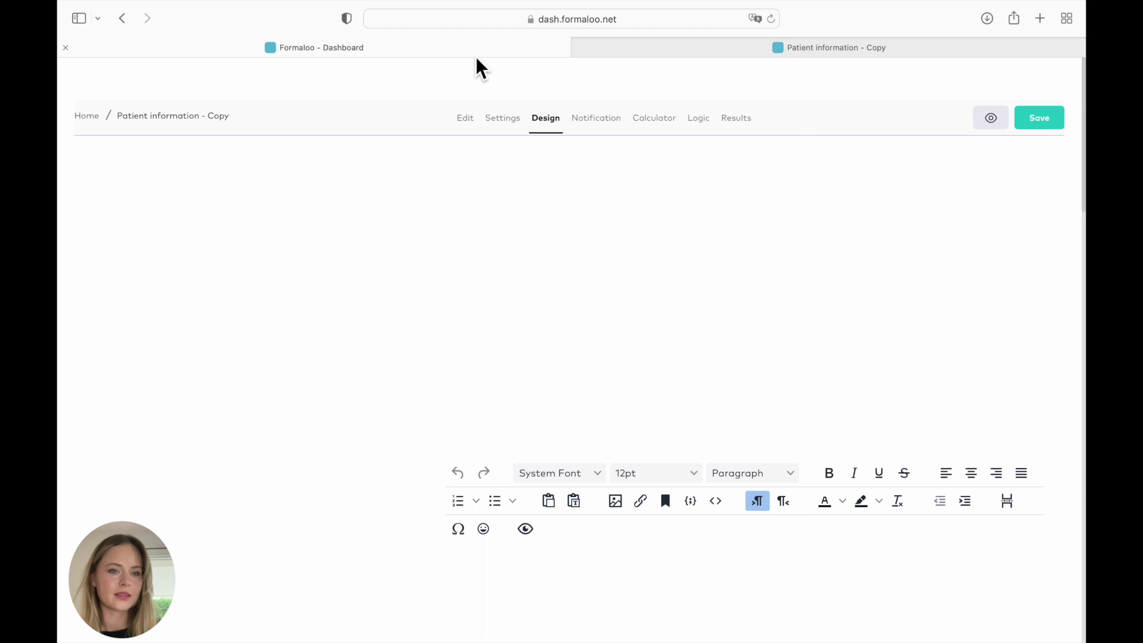
pyautogui.scroll(-10, 322, 209)
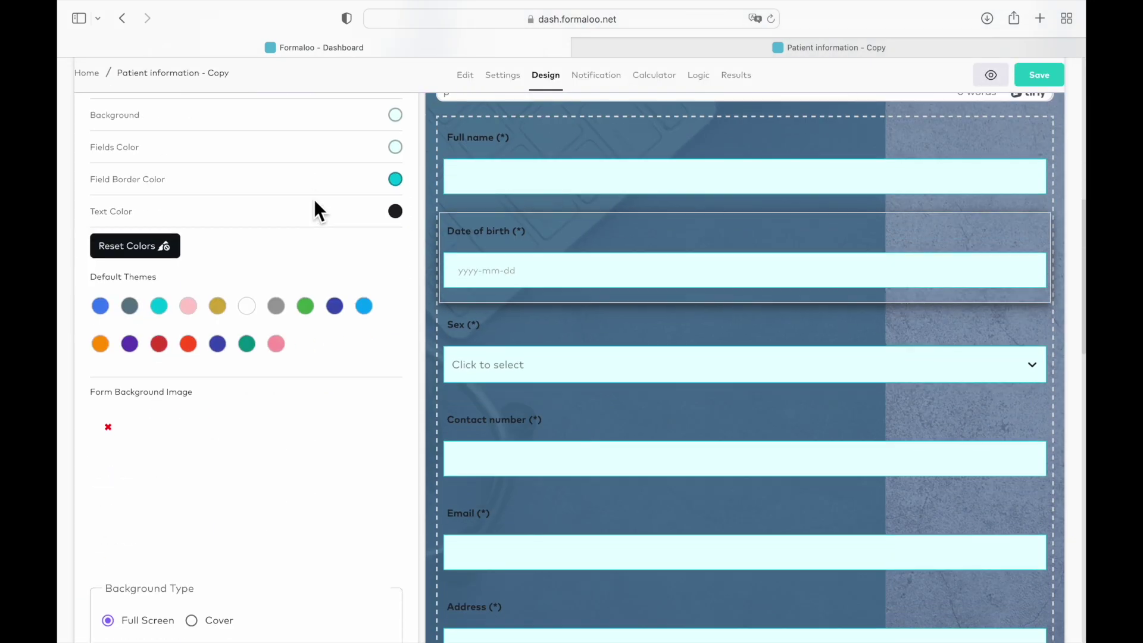
pyautogui.click(277, 339)
pyautogui.scroll(-5, 278, 338)
pyautogui.scroll(-5, 278, 338)
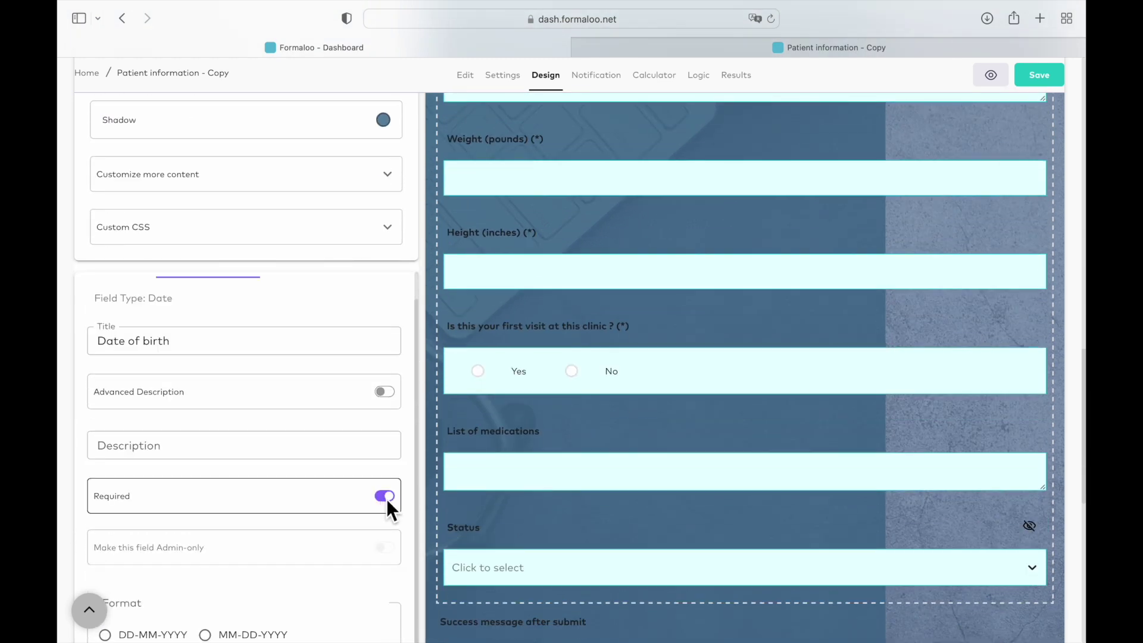
pyautogui.click(387, 499)
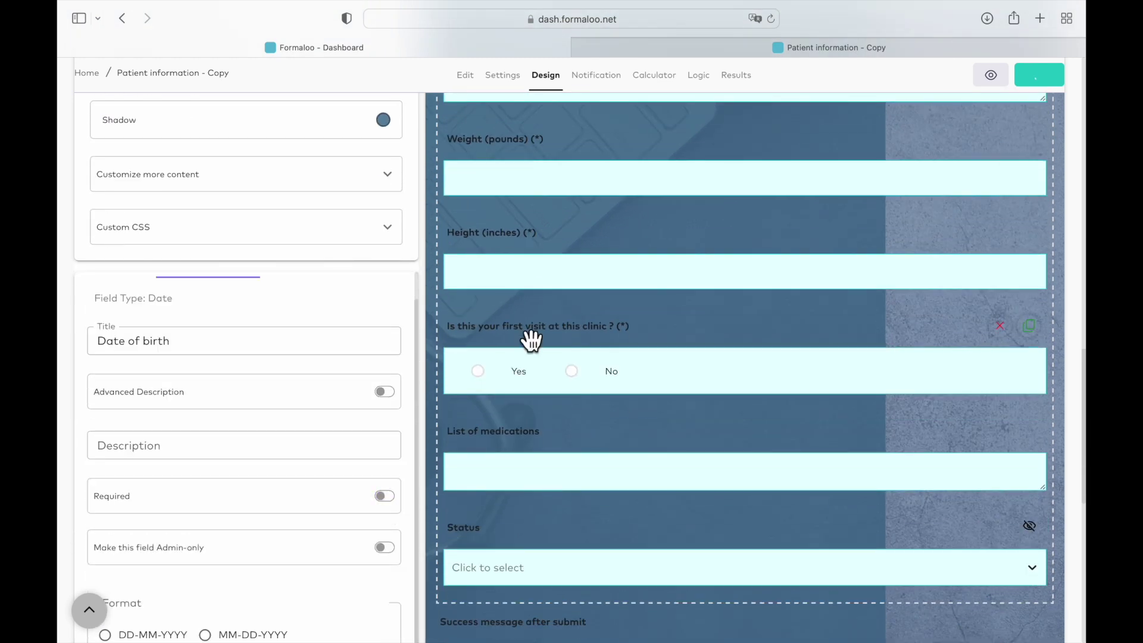
pyautogui.scroll(10, 531, 340)
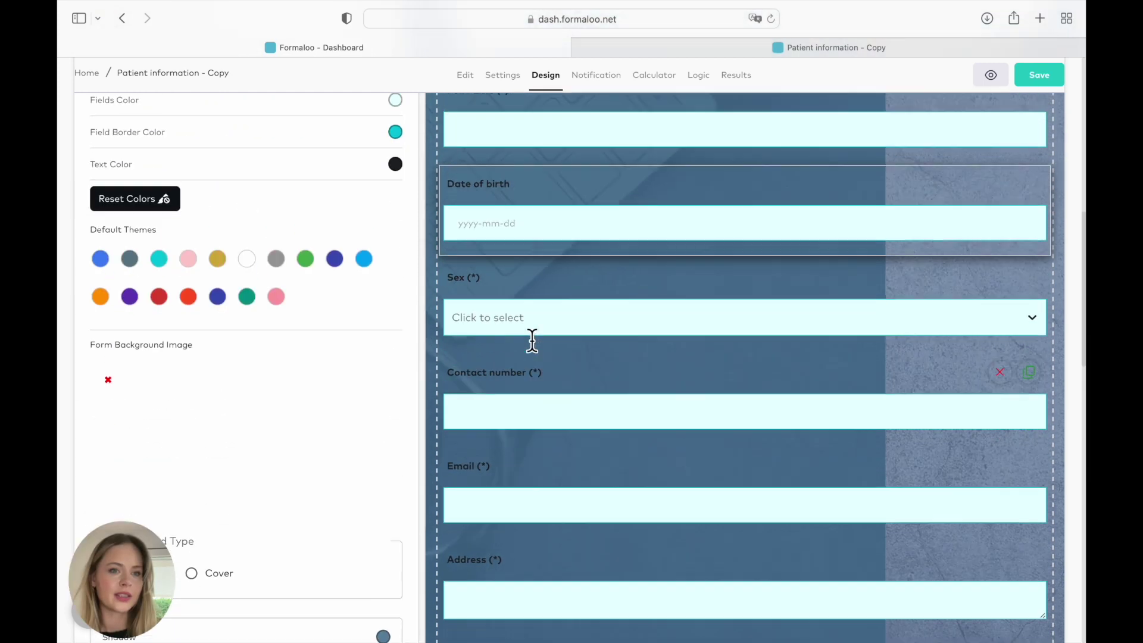
pyautogui.scroll(2, 531, 340)
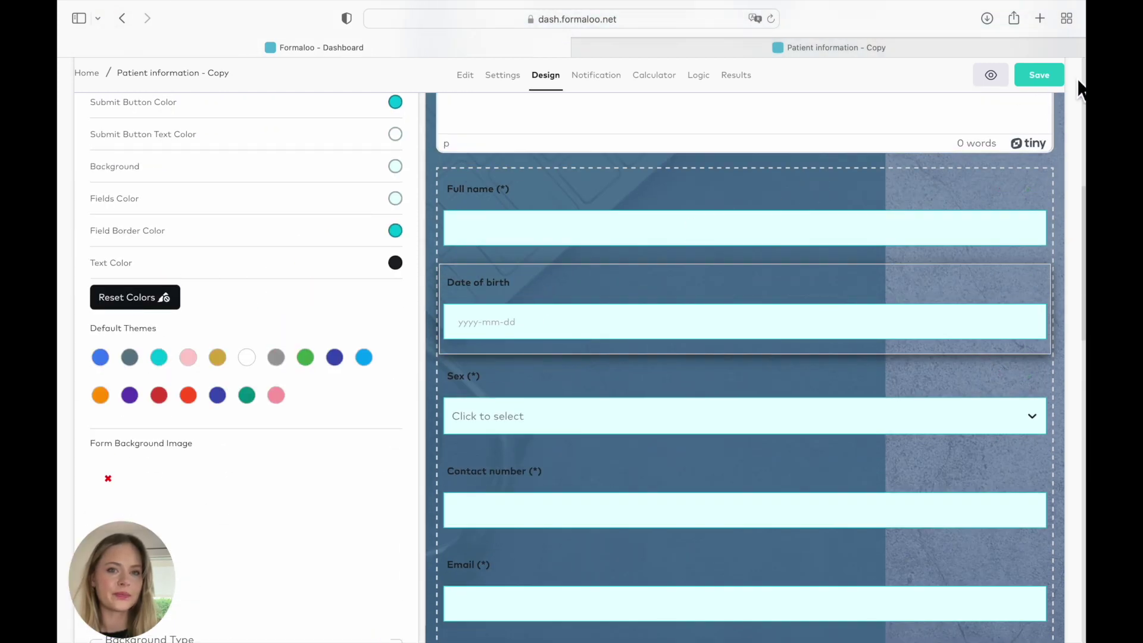
# - Save the form changes and load the live patient form in its own tab
pyautogui.click(1055, 70)
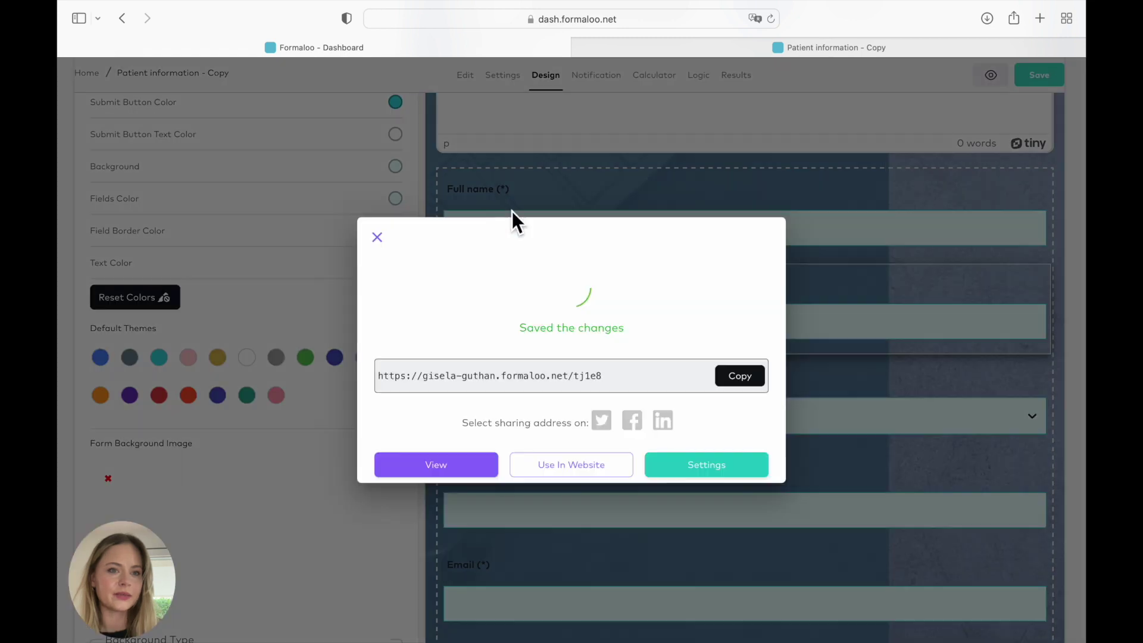
pyautogui.click(377, 239)
pyautogui.click(842, 50)
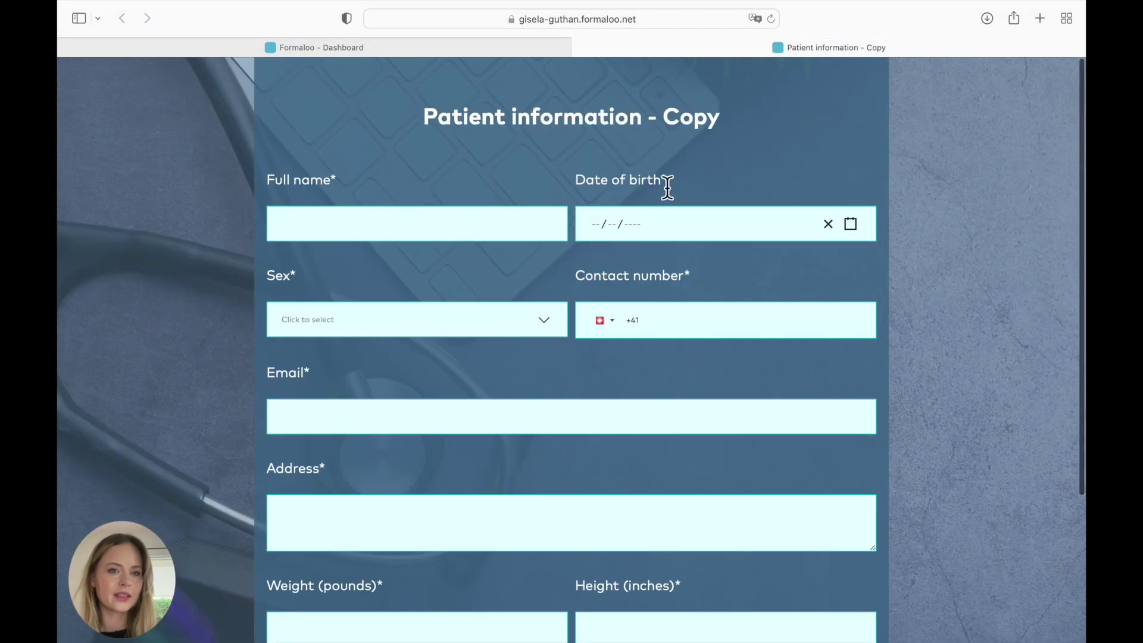
pyautogui.click(667, 187)
pyautogui.click(771, 19)
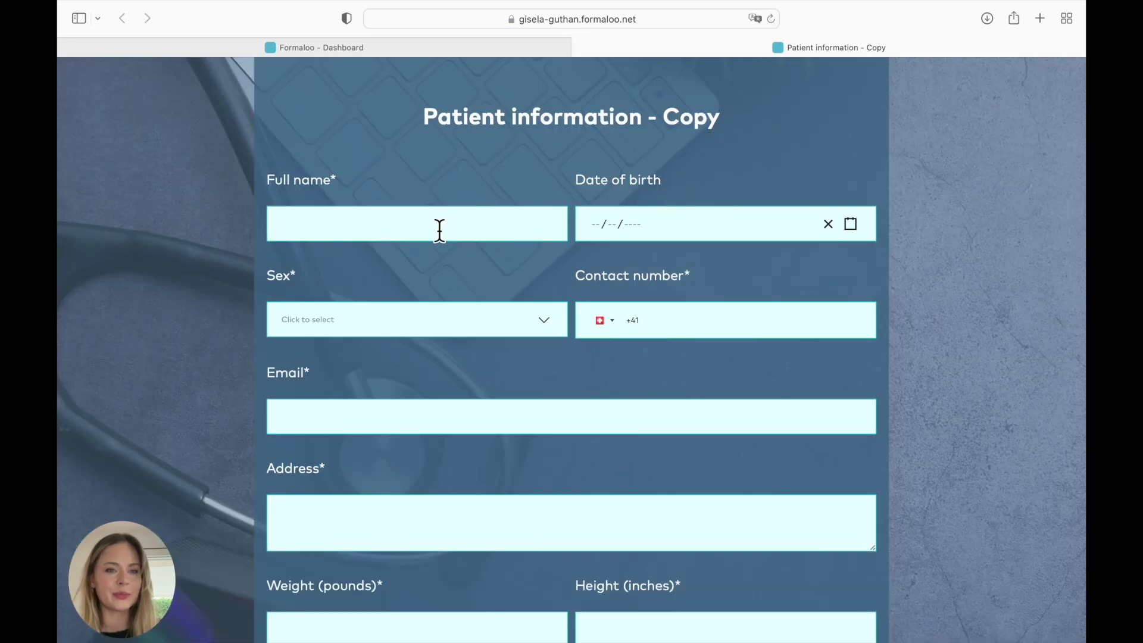
# - Fill in the Full name, choose Female for Sex, and enter a contact number and e-mail address
pyautogui.click(439, 231)
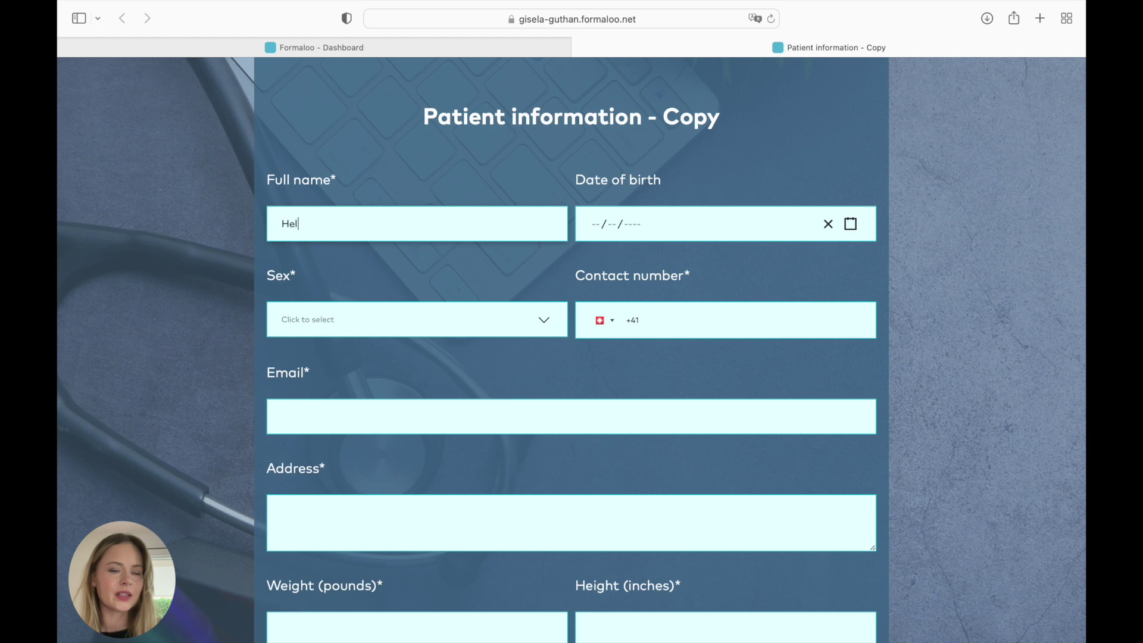
pyautogui.click(401, 320)
pyautogui.click(393, 352)
pyautogui.click(676, 325)
pyautogui.write('000000')
pyautogui.click(555, 423)
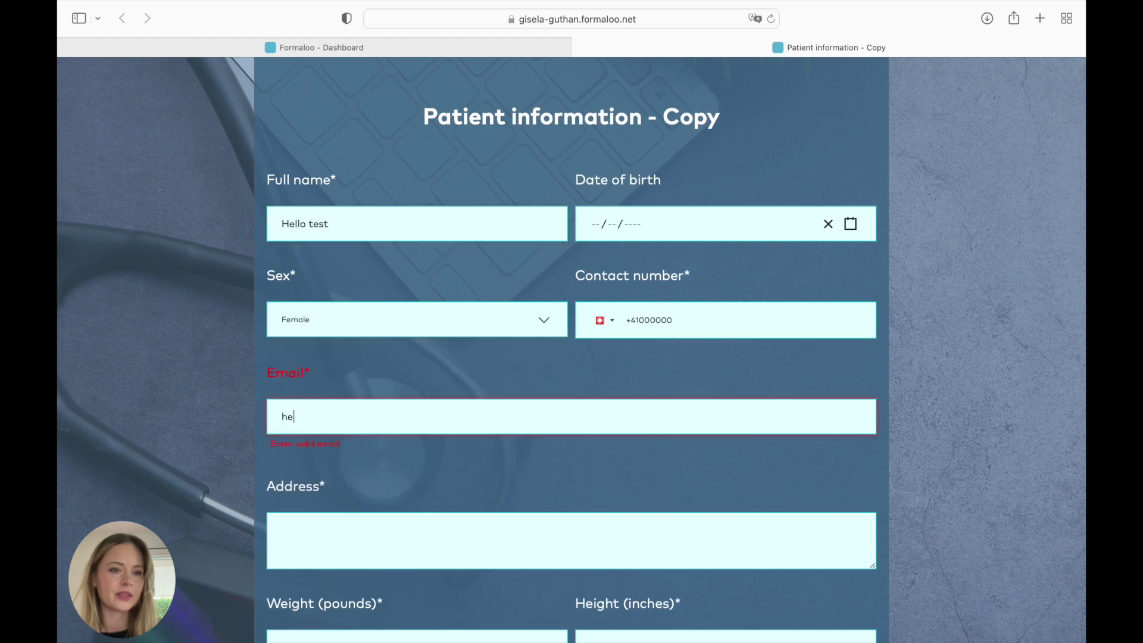
# - Fill the remaining fields, answer Yes to first visit, enter 'type of meds' as medications, and submit
pyautogui.click(541, 523)
pyautogui.write('hello 1')
pyautogui.scroll(-5, 542, 477)
pyautogui.write('1212')
pyautogui.click(280, 412)
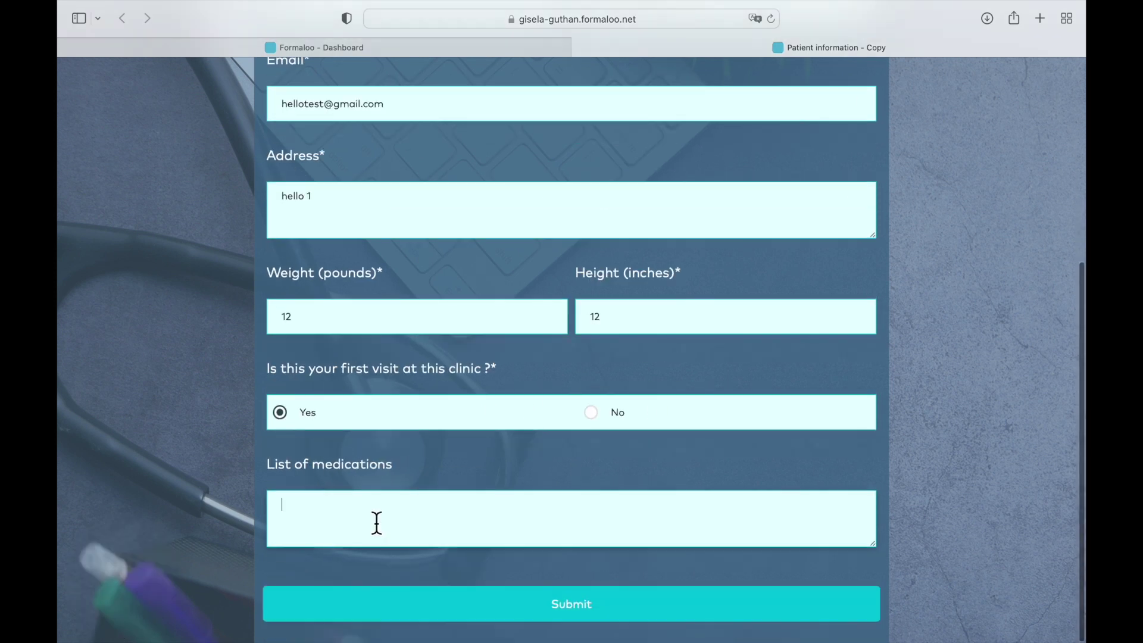
pyautogui.click(377, 522)
pyautogui.write('type of meds')
pyautogui.click(411, 609)
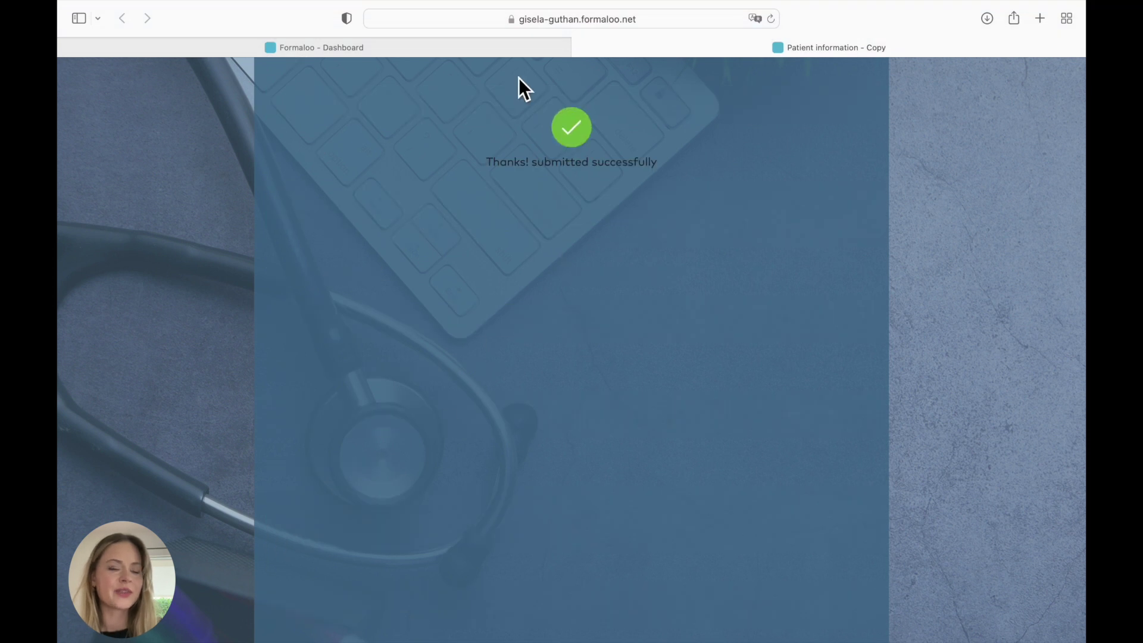
# - Leave the form editor for the home dashboard and look inside the Appointment App&Form folder
pyautogui.click(503, 52)
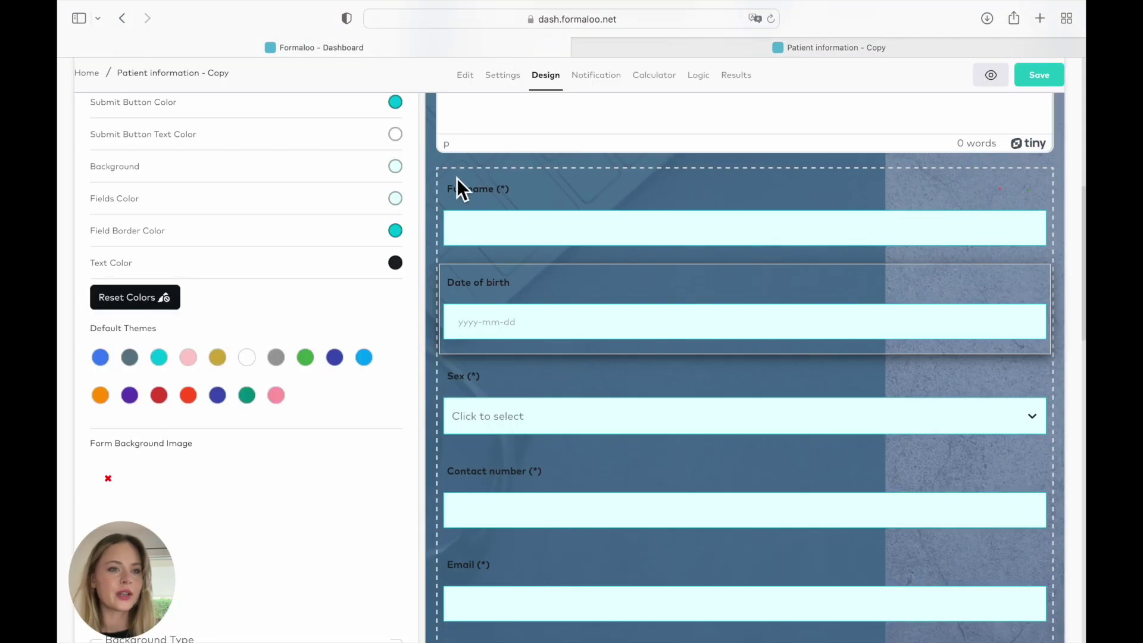
pyautogui.click(93, 75)
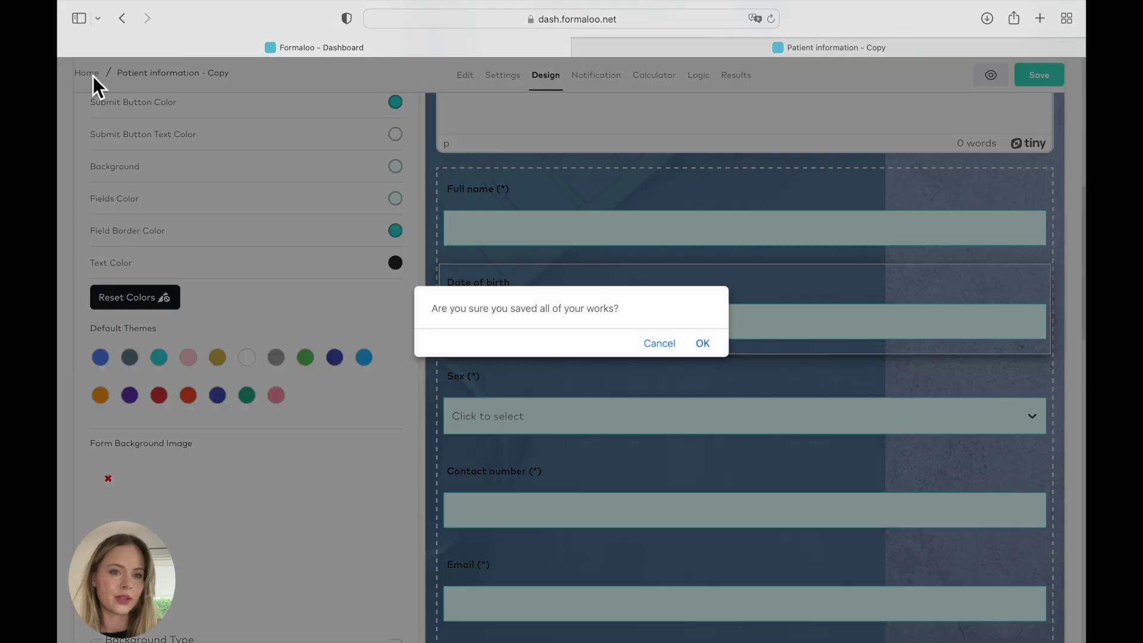
pyautogui.click(712, 344)
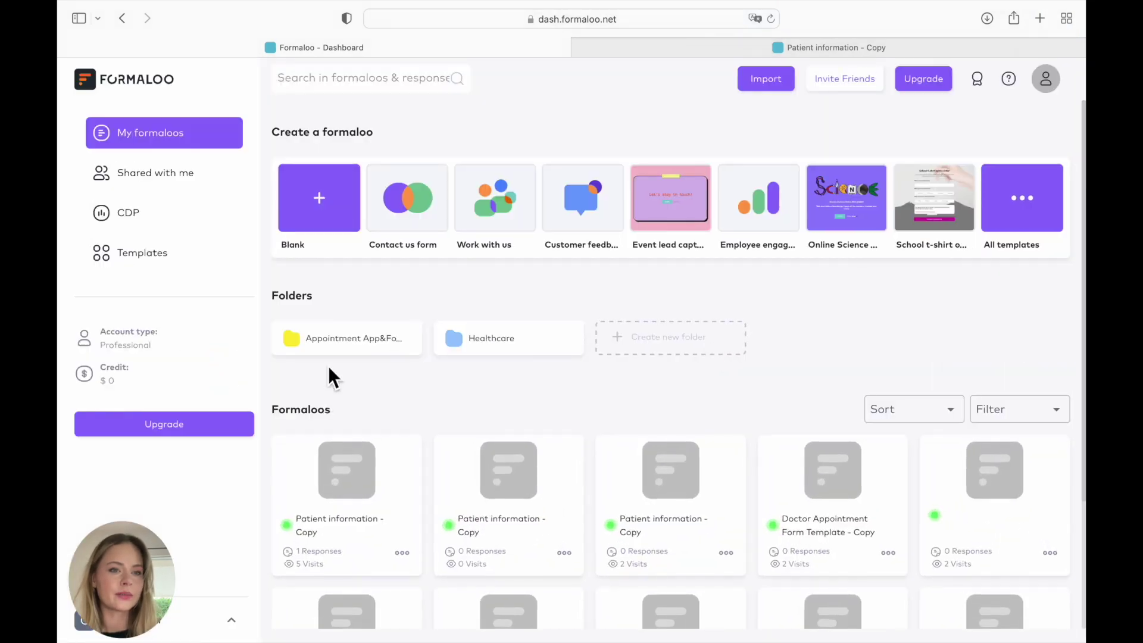
pyautogui.click(333, 349)
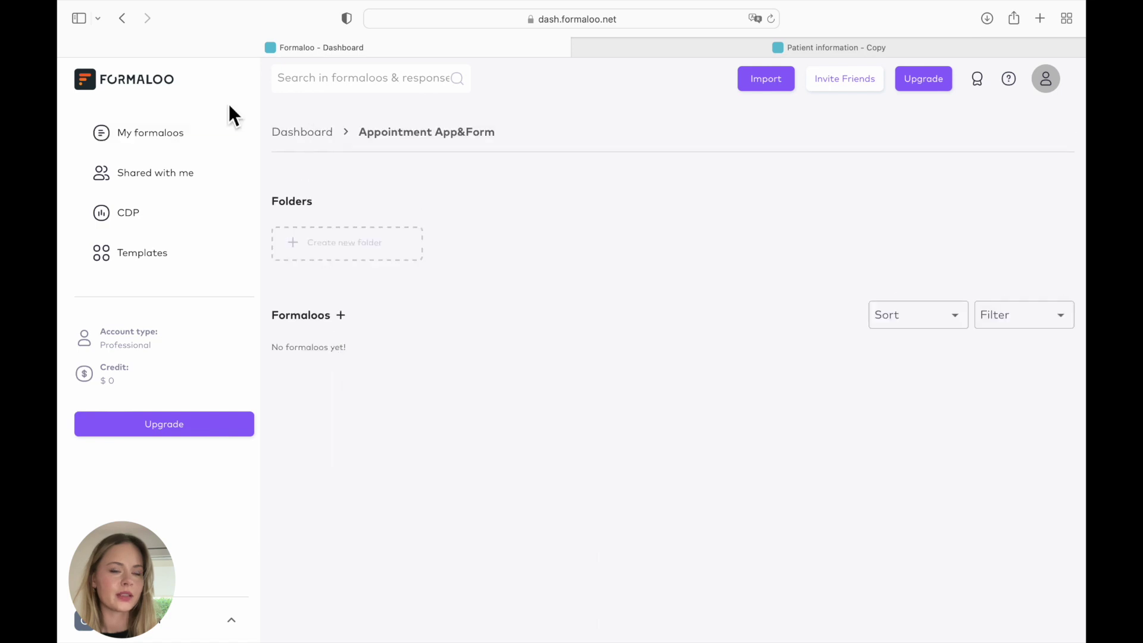
pyautogui.click(145, 131)
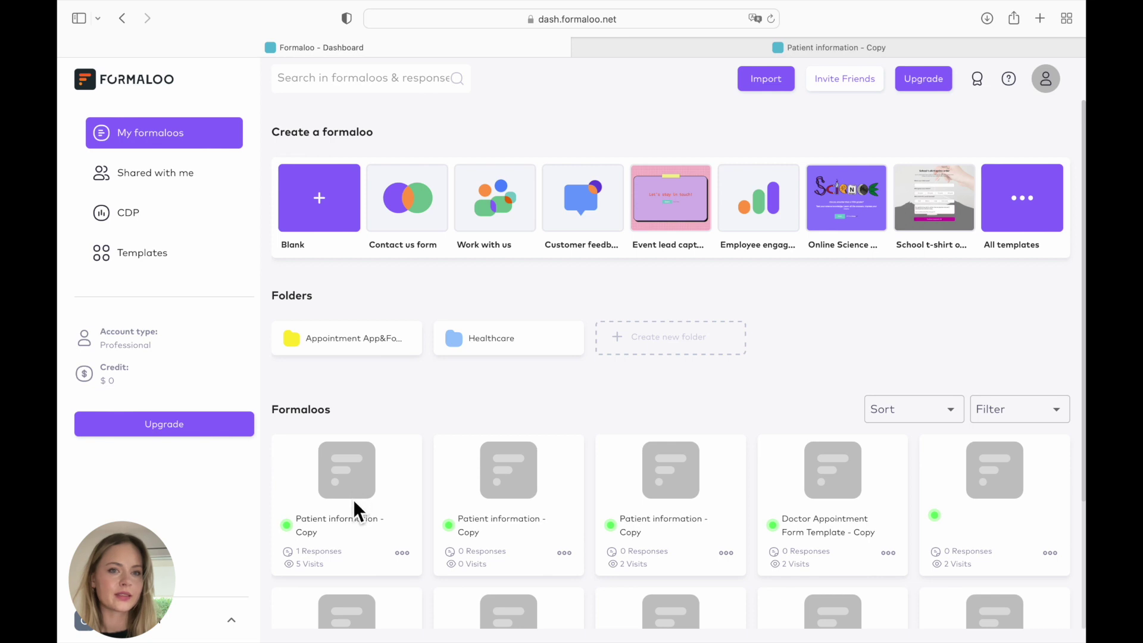
# - Move Patient information - Copy into the Appointment App&Form folder and preview its live form
pyautogui.moveTo(355, 340); pyautogui.dragTo(354, 341)
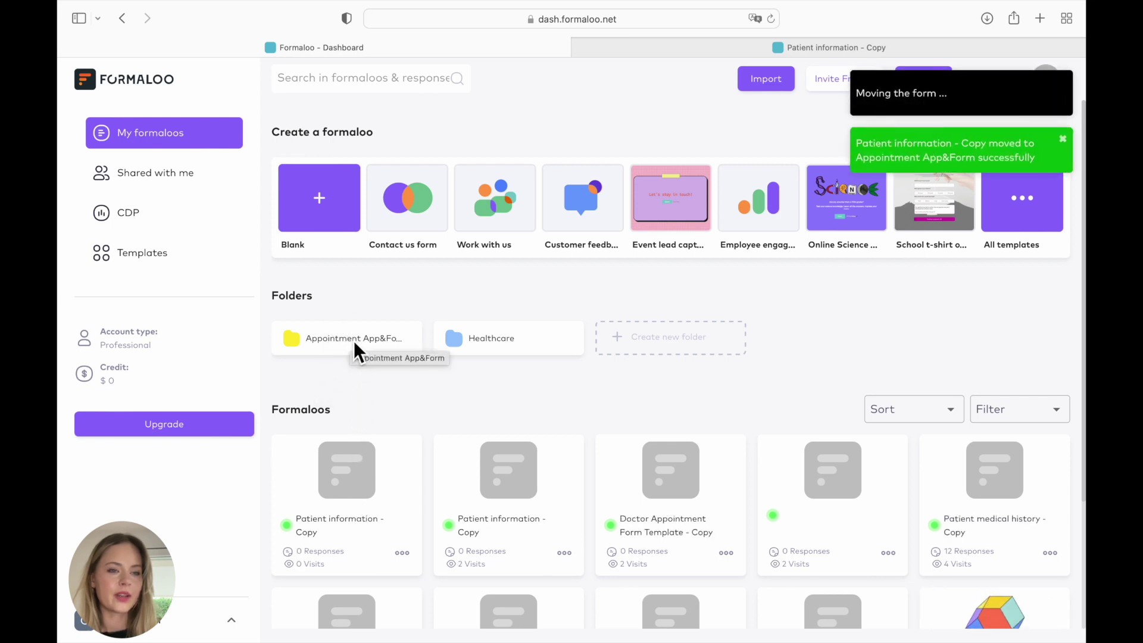
pyautogui.click(353, 342)
pyautogui.rightClick(352, 379)
pyautogui.click(366, 388)
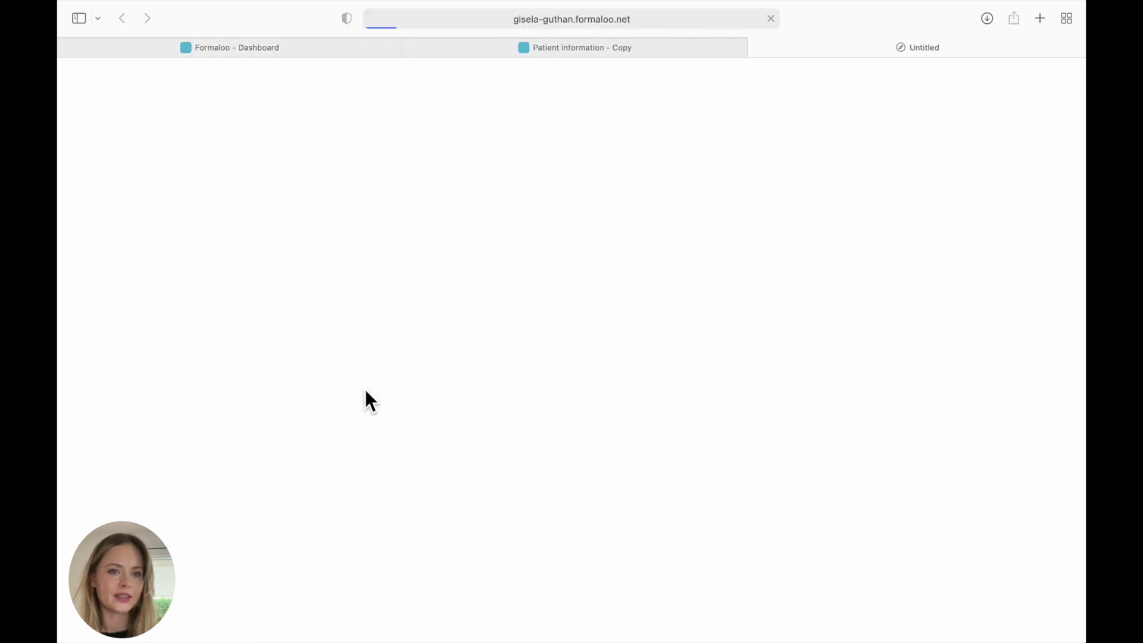
pyautogui.scroll(-5, 500, 326)
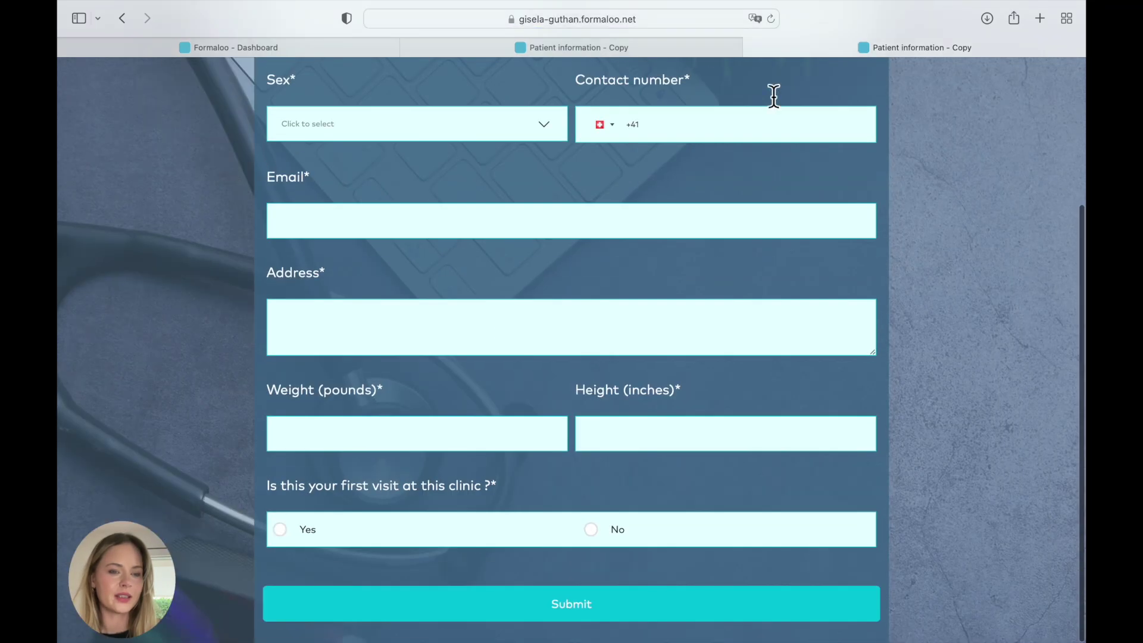
pyautogui.click(751, 47)
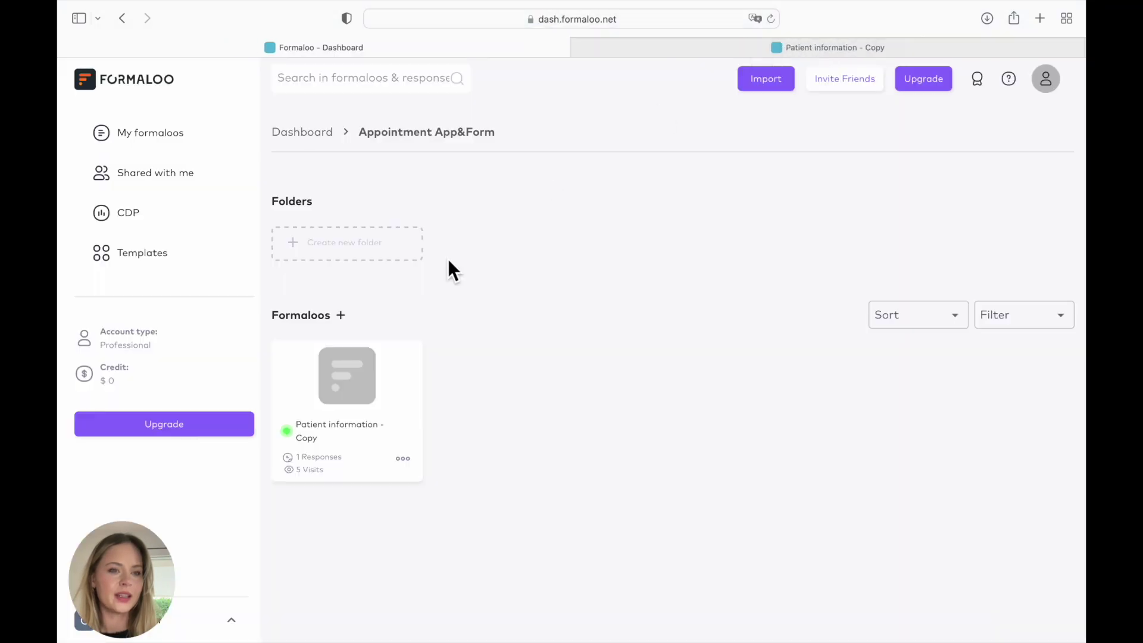
# - Open the Patient information - Copy app and look over its charts and results table
pyautogui.click(362, 370)
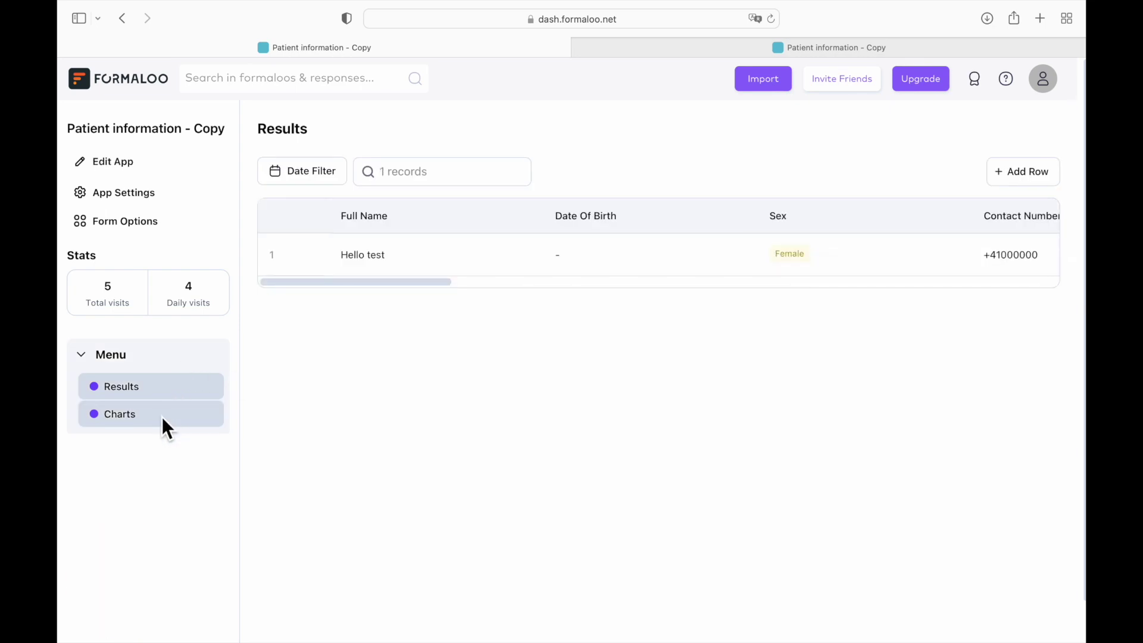
pyautogui.click(161, 416)
pyautogui.click(163, 388)
pyautogui.hscroll(3, 533, 265)
pyautogui.hscroll(10, 531, 262)
pyautogui.hscroll(5, 528, 258)
pyautogui.hscroll(-5, 528, 258)
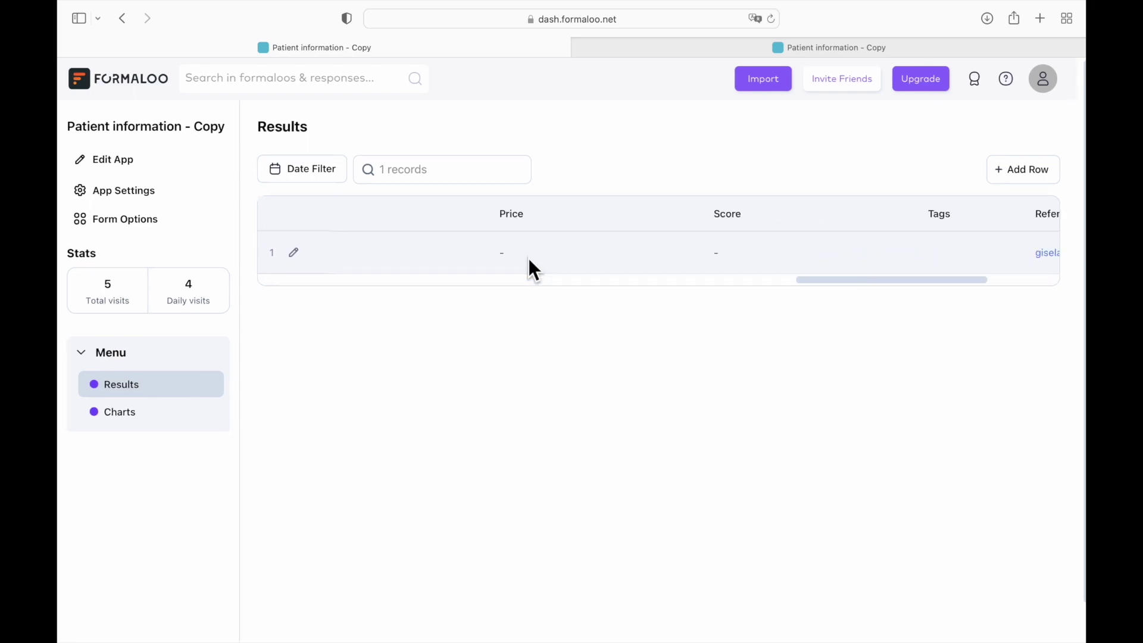
# - Switch the app to edit mode, add a new sidebar menu section, and clear its title
pyautogui.click(124, 163)
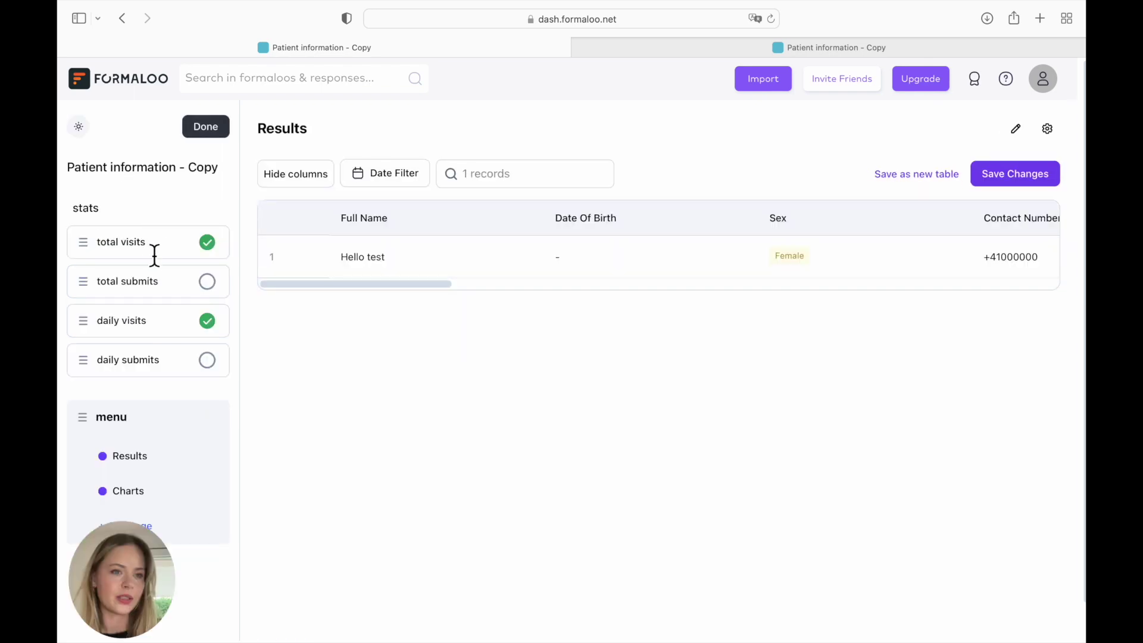
pyautogui.scroll(-1, 179, 371)
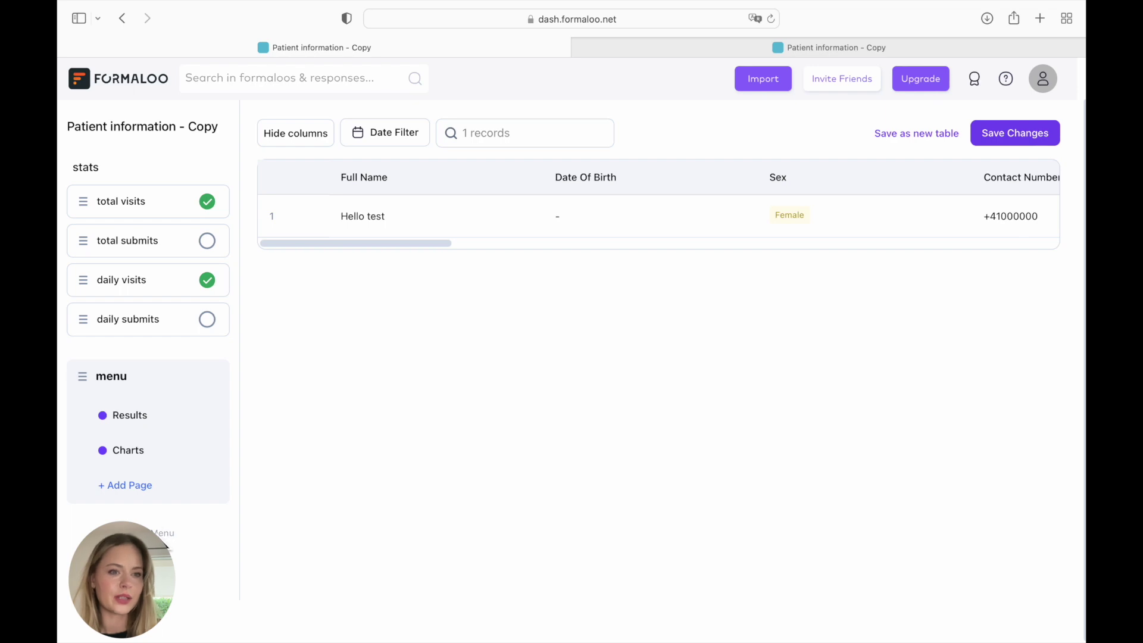
pyautogui.click(149, 532)
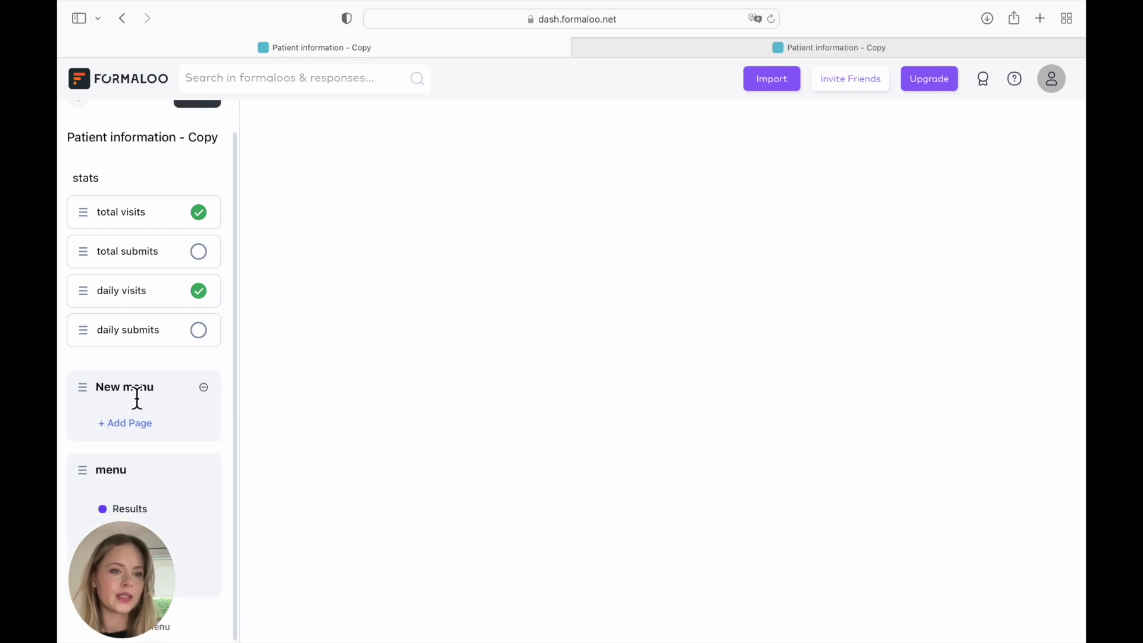
pyautogui.moveTo(159, 393); pyautogui.dragTo(104, 393)
pyautogui.press('BackSpace')
pyautogui.press('BackSpace')
# - Name the menu 'Menu 1' and start a new Block page titled 'Appointments'
pyautogui.write('Menu 1')
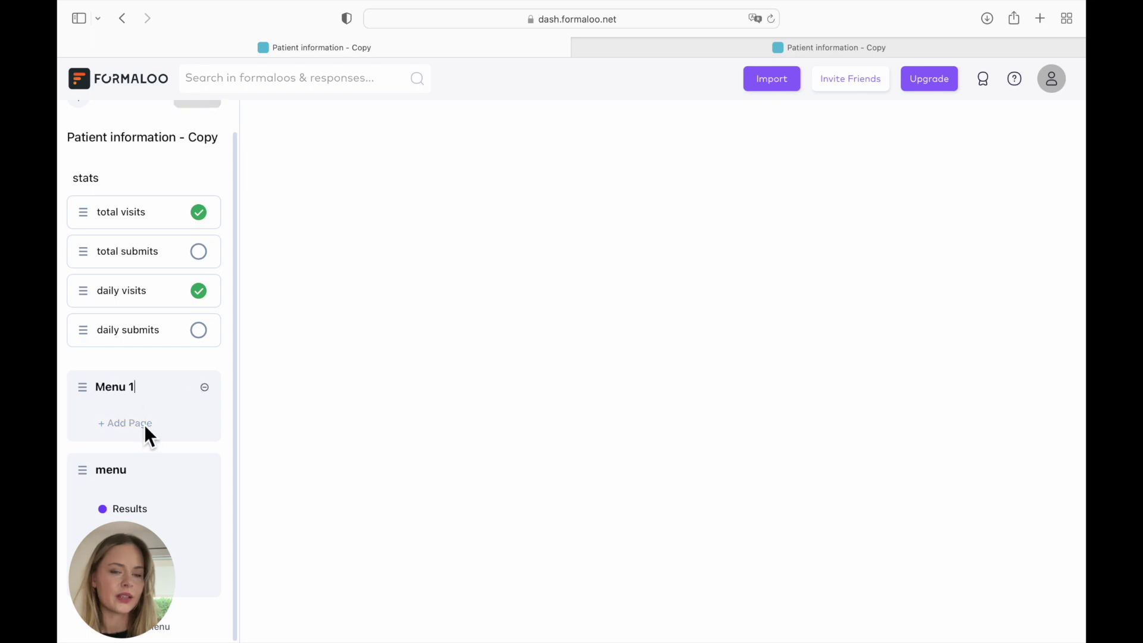
pyautogui.click(144, 424)
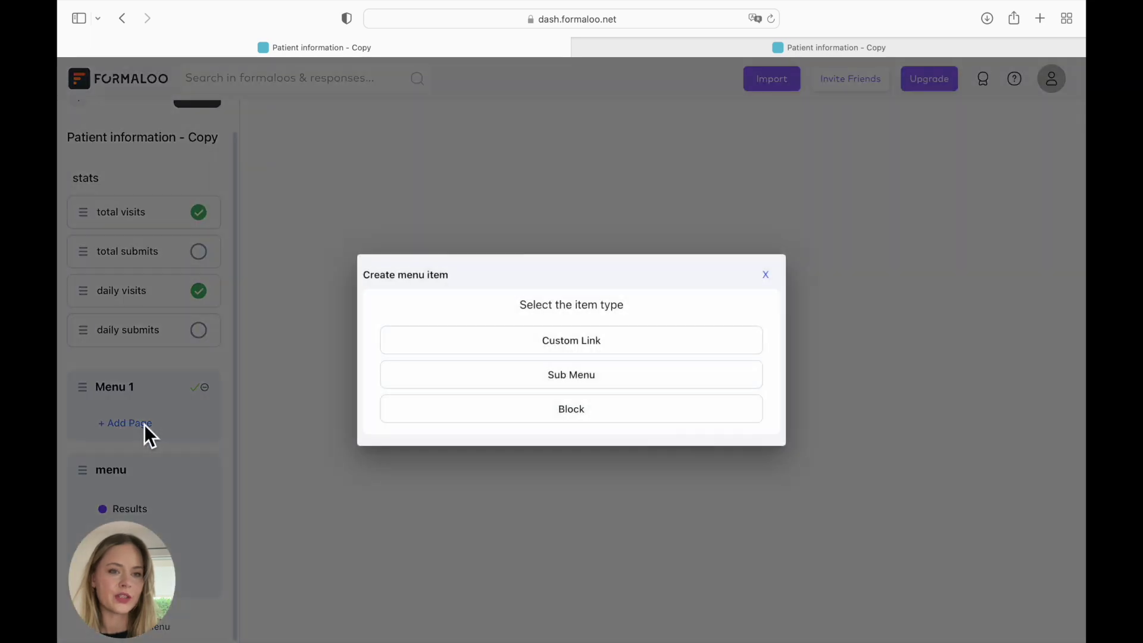
pyautogui.click(416, 417)
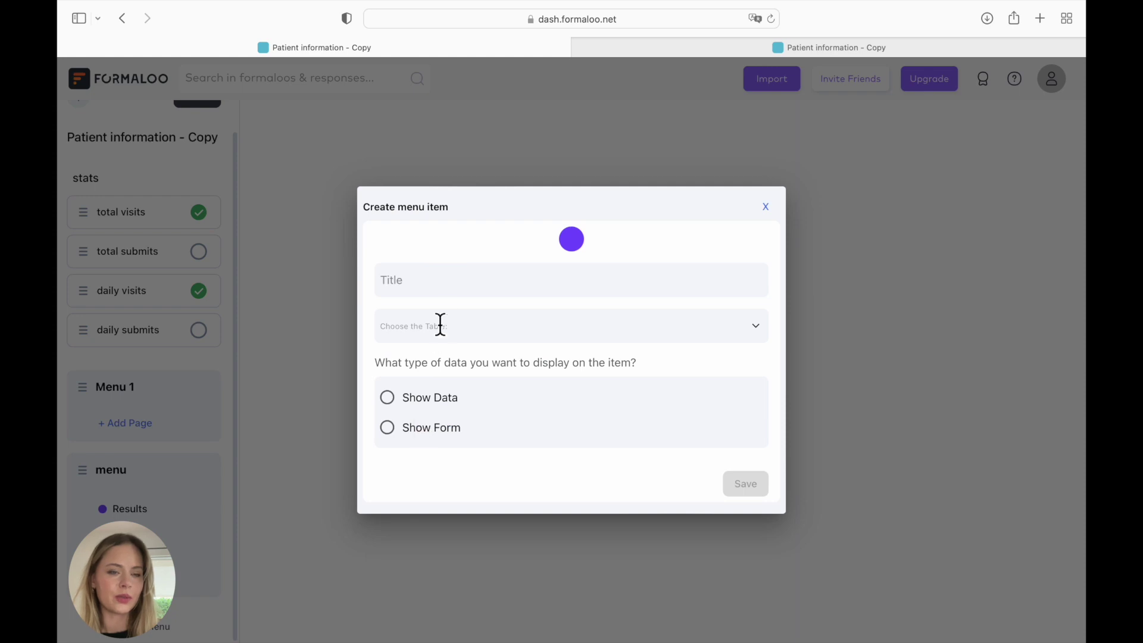
pyautogui.click(449, 292)
pyautogui.write('Appointments')
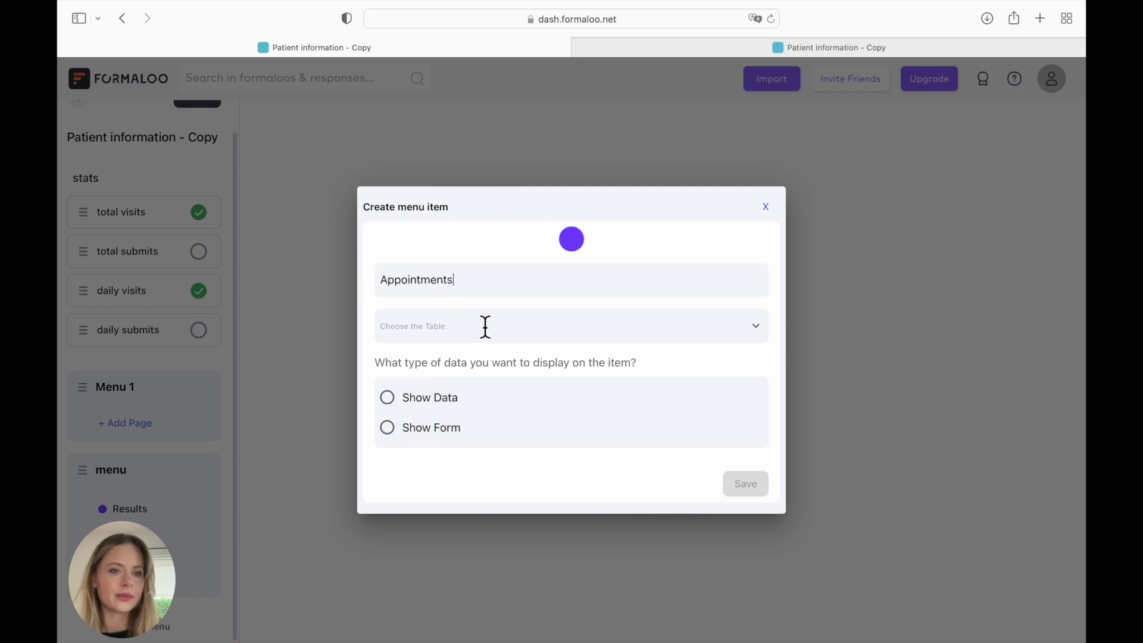
# - Link the page to Patient information - Copy showing its data, save it, and view the table
pyautogui.click(492, 331)
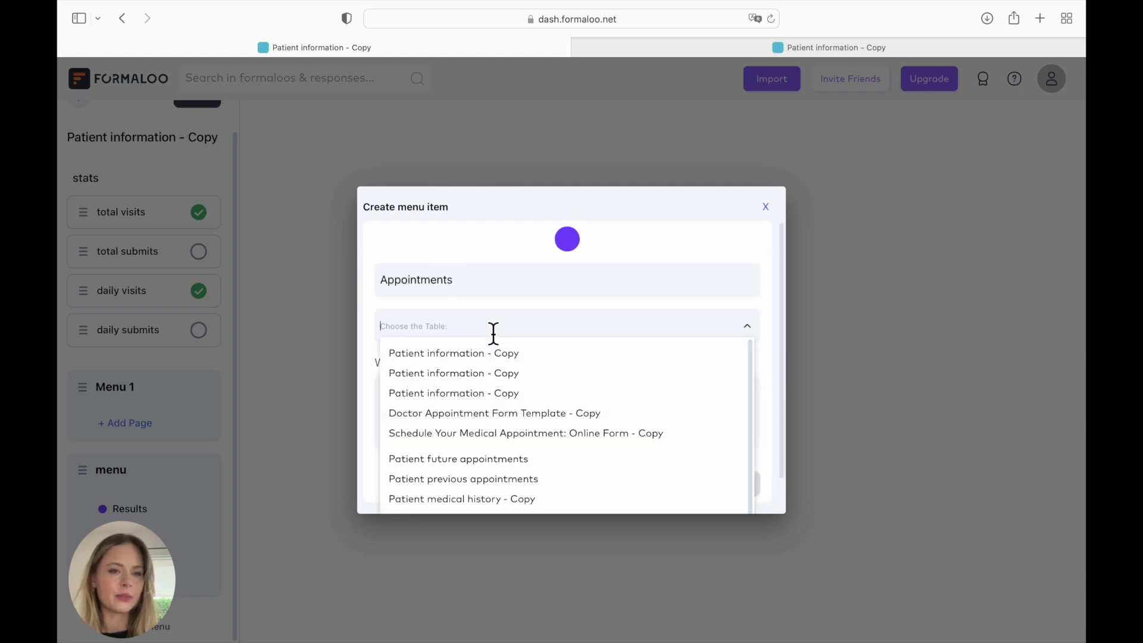
pyautogui.click(513, 364)
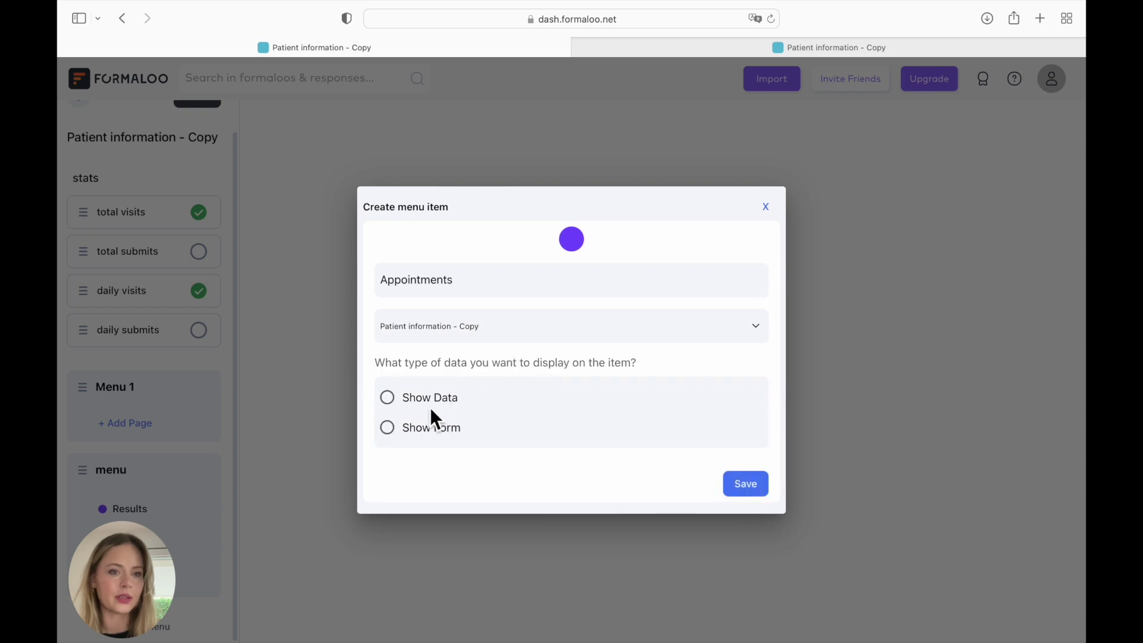
pyautogui.click(393, 403)
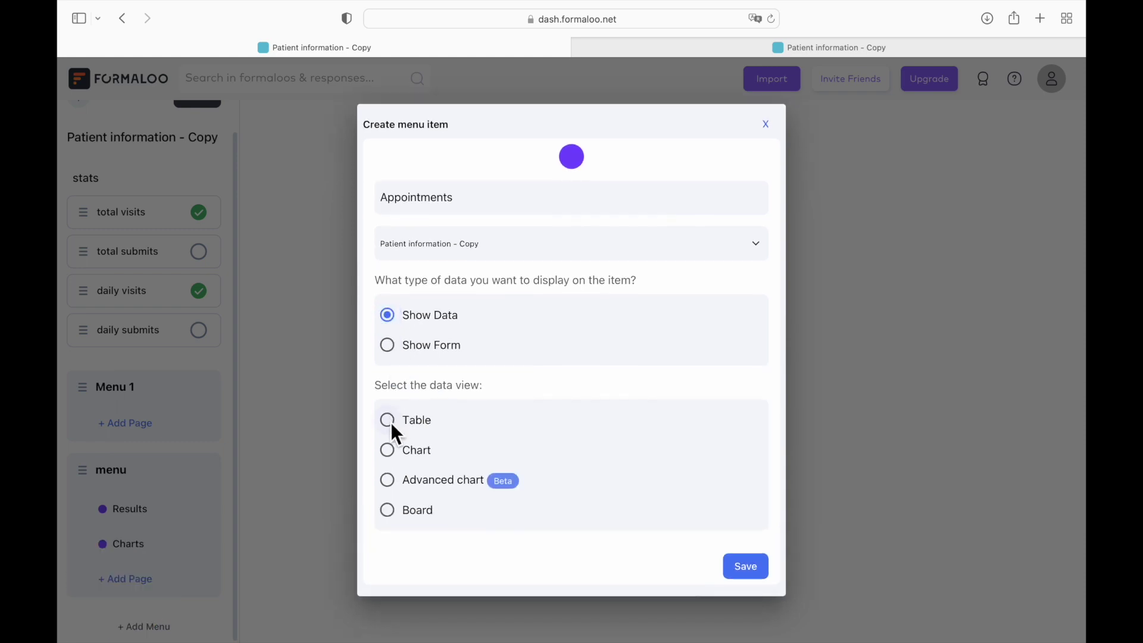
pyautogui.click(738, 567)
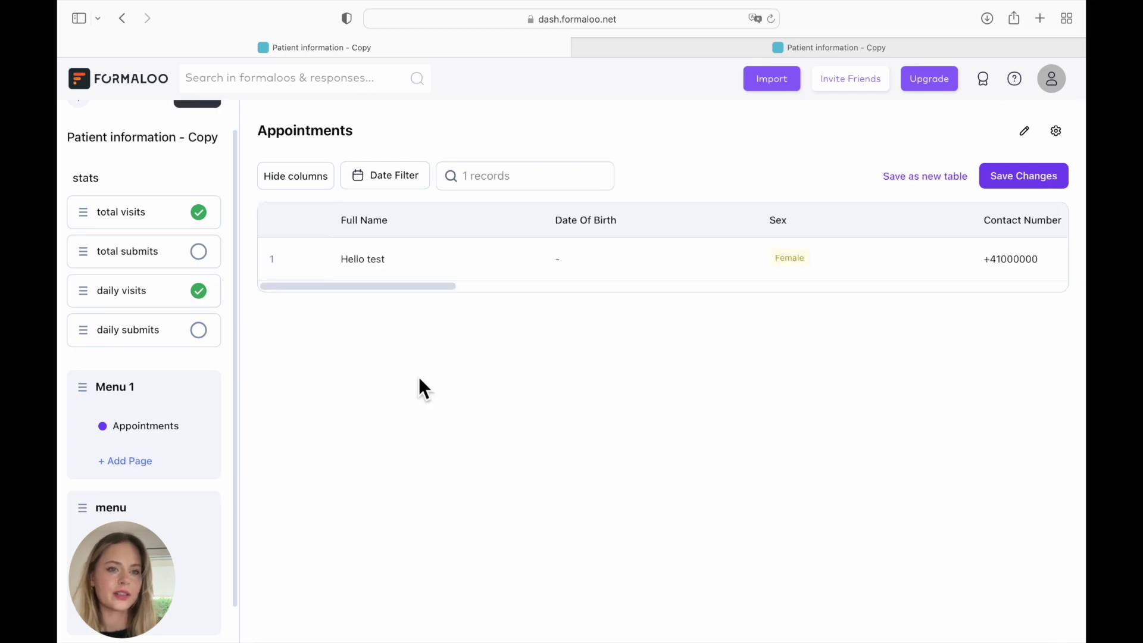
pyautogui.click(164, 427)
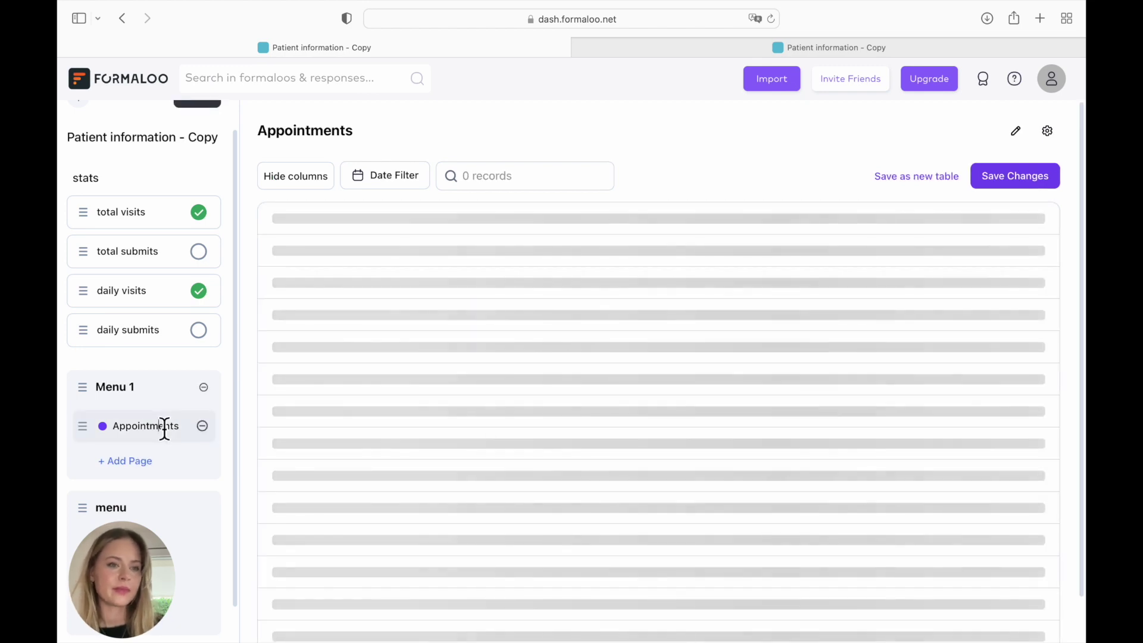
pyautogui.hscroll(5, 481, 275)
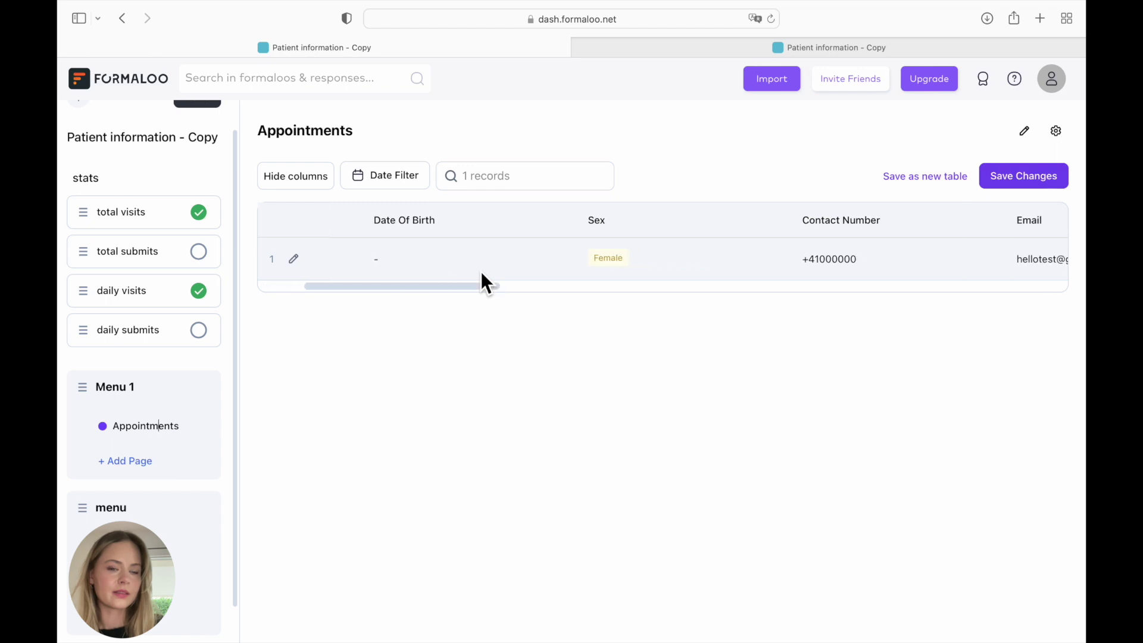
pyautogui.hscroll(3, 481, 270)
pyautogui.hscroll(-8, 480, 271)
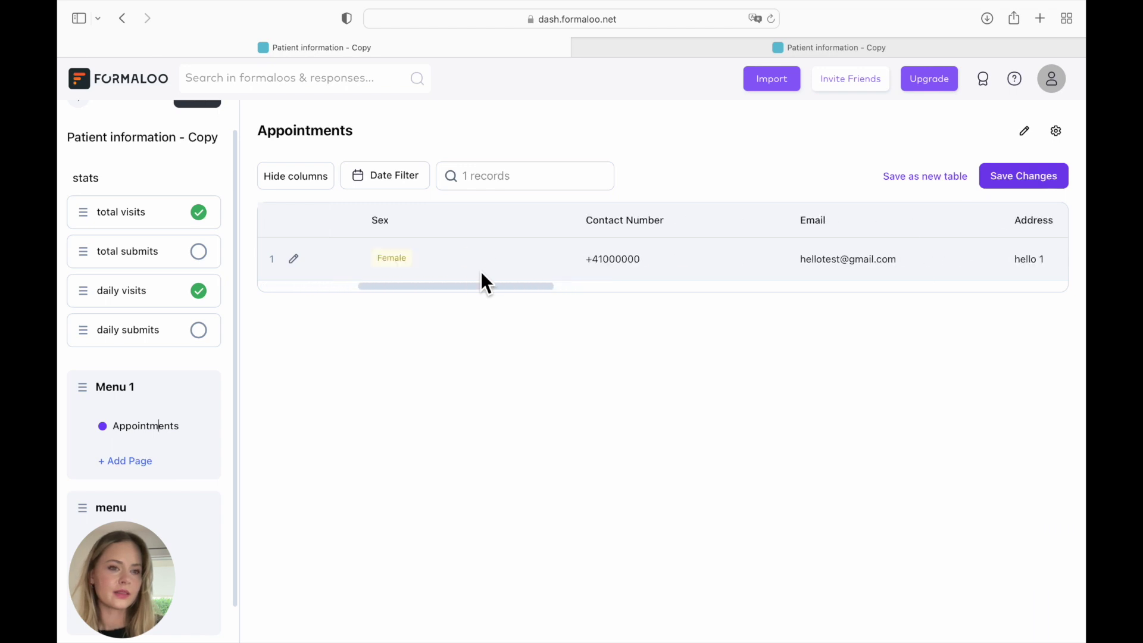
# - Add a Block page titled 'Status Appointments' showing Patient information - Copy data as a board
pyautogui.click(136, 462)
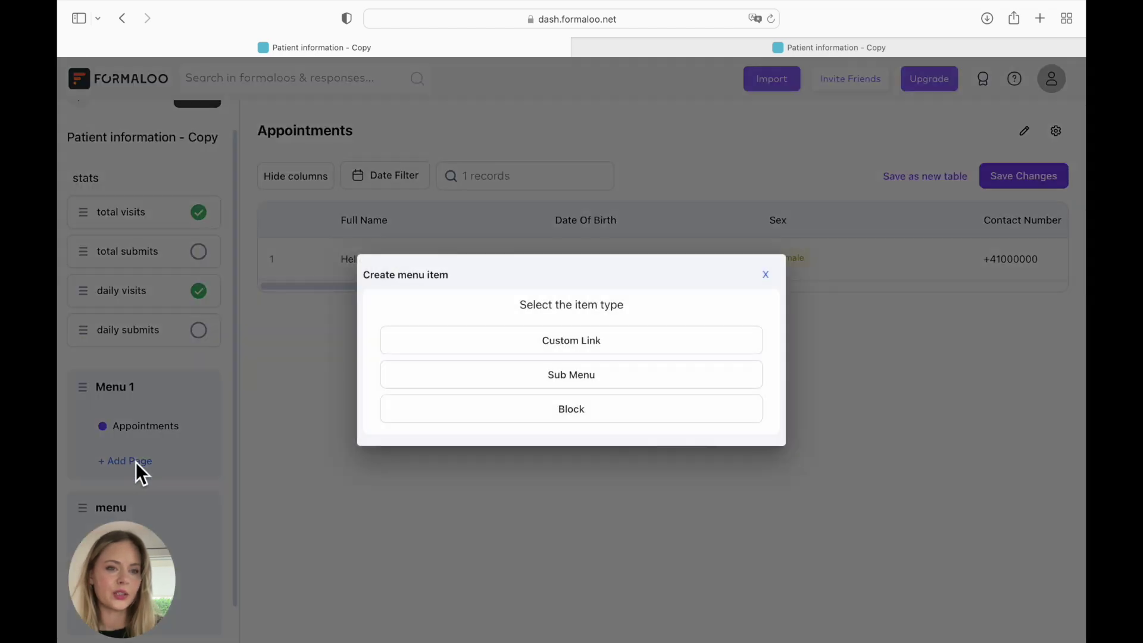
pyautogui.click(429, 417)
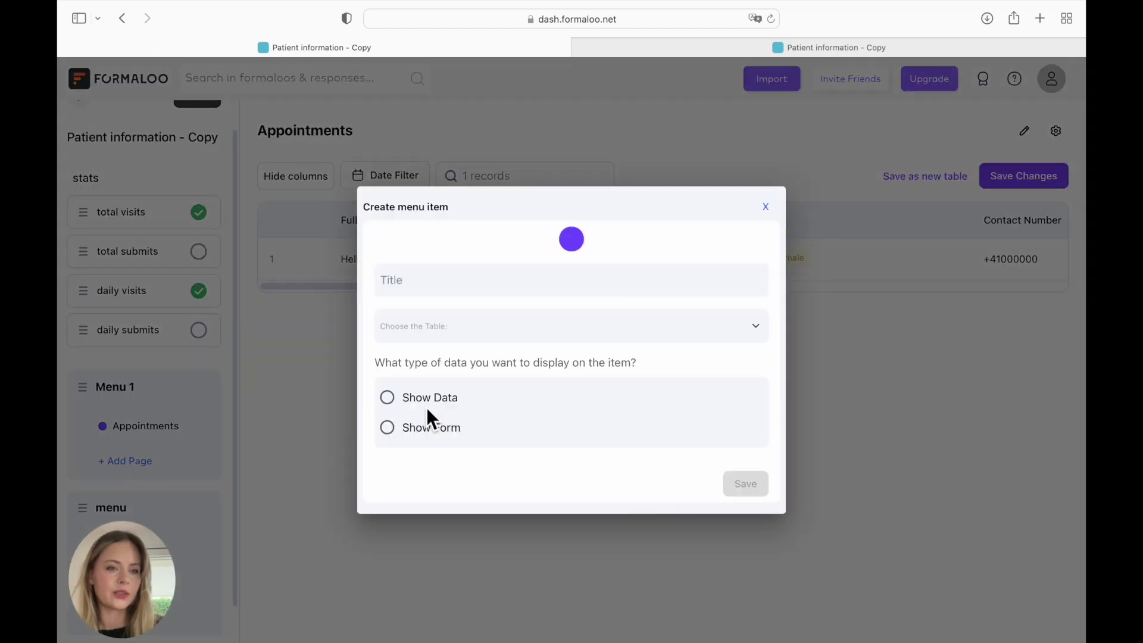
pyautogui.click(441, 290)
pyautogui.write('Status Appointments')
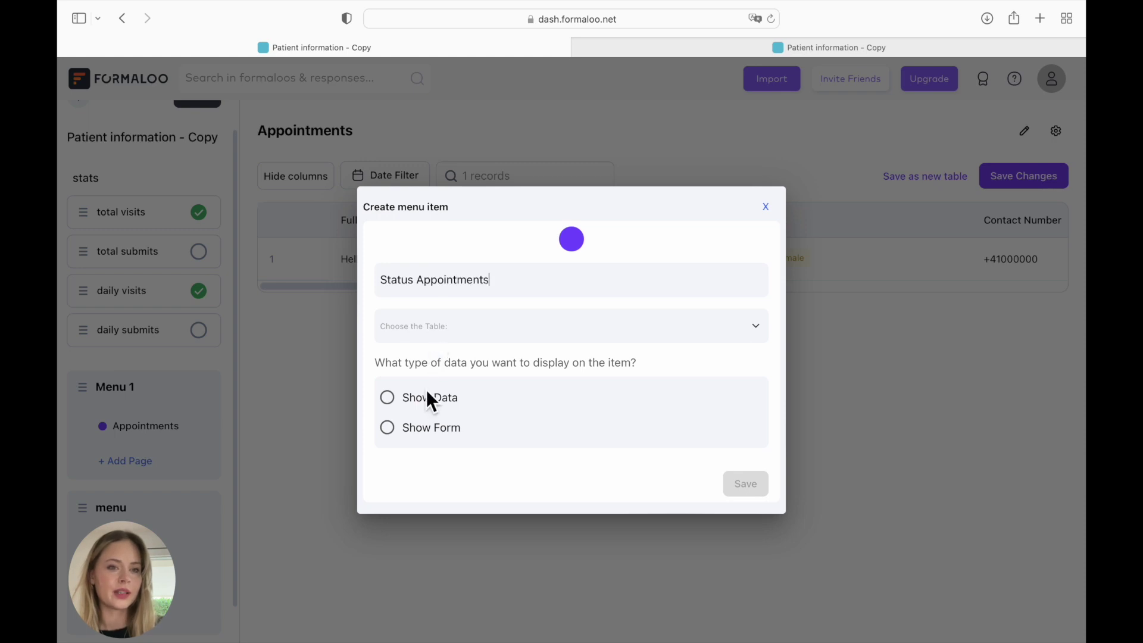
pyautogui.click(444, 336)
pyautogui.click(450, 353)
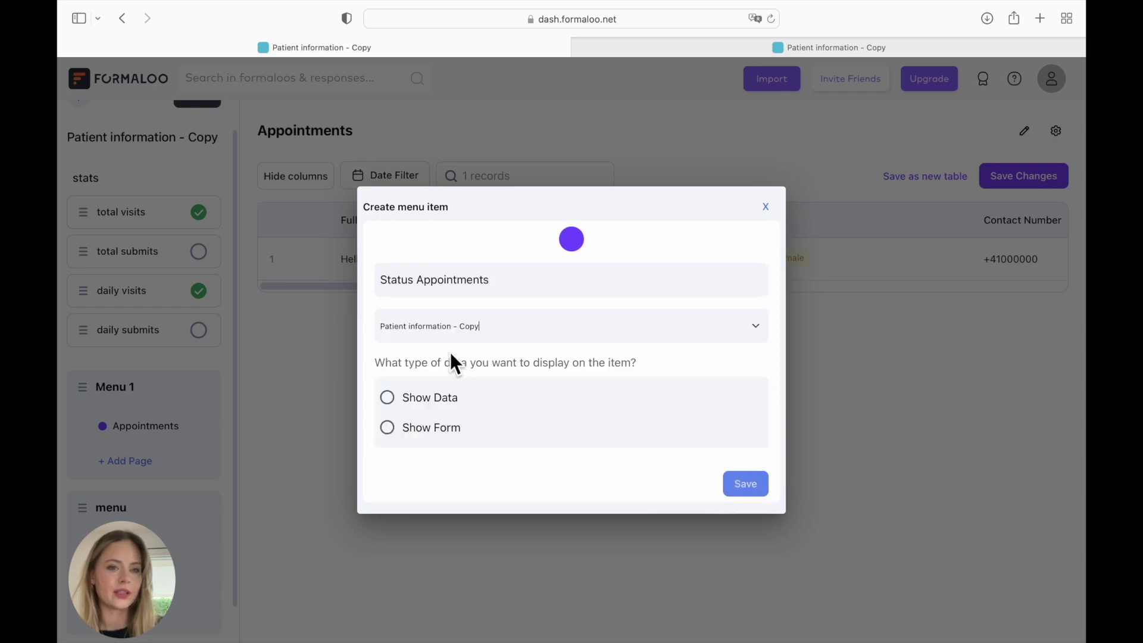
pyautogui.click(437, 407)
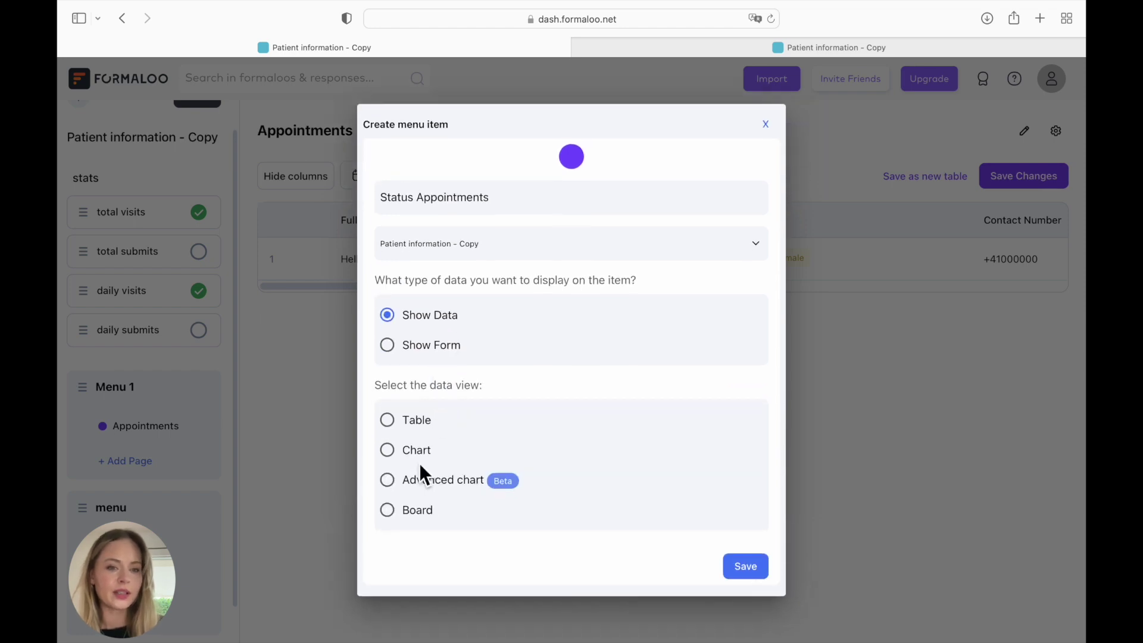
pyautogui.click(389, 510)
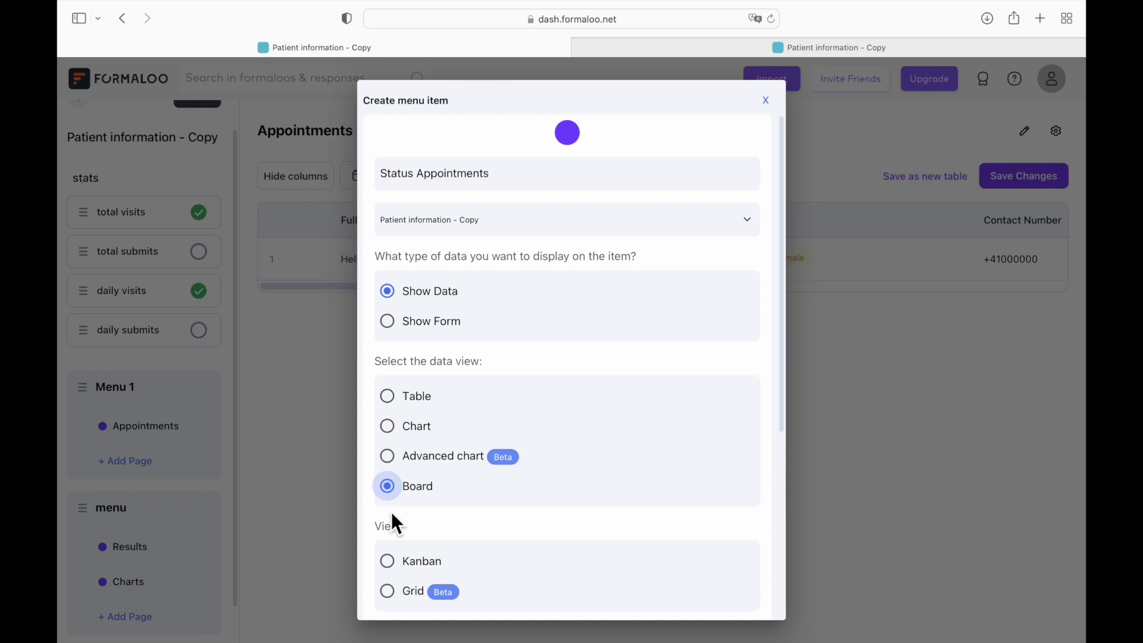
# - Lay the board out as Kanban, grouping columns by Status and titling cards by Full name
pyautogui.scroll(-2, 442, 505)
pyautogui.scroll(-3, 443, 506)
pyautogui.click(393, 428)
pyautogui.scroll(-4, 462, 460)
pyautogui.scroll(-1, 460, 457)
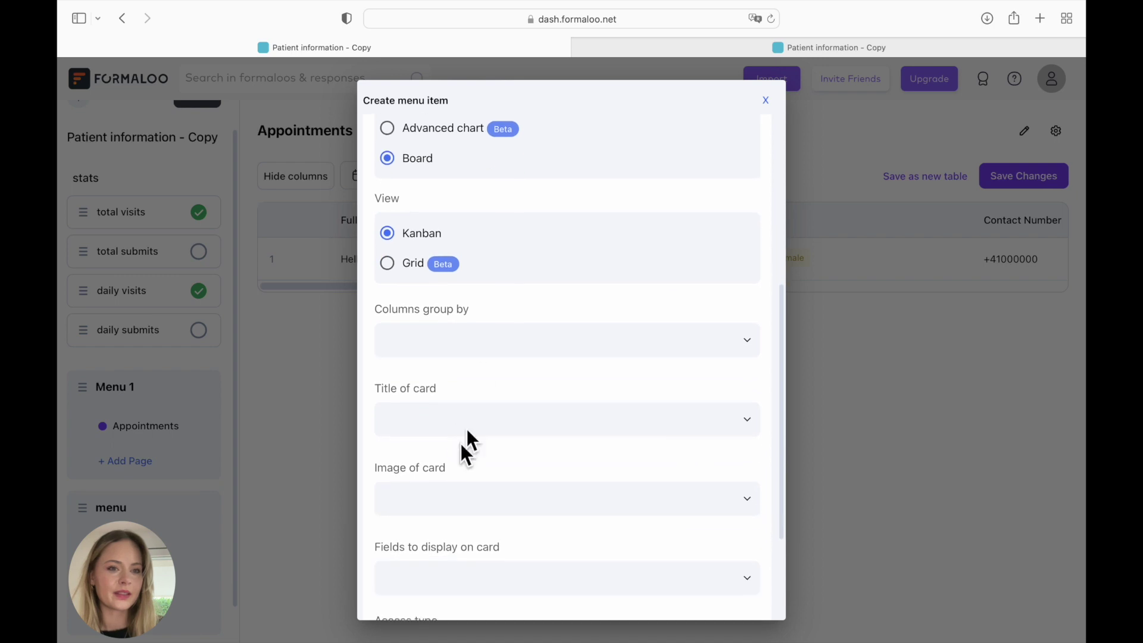
pyautogui.click(491, 348)
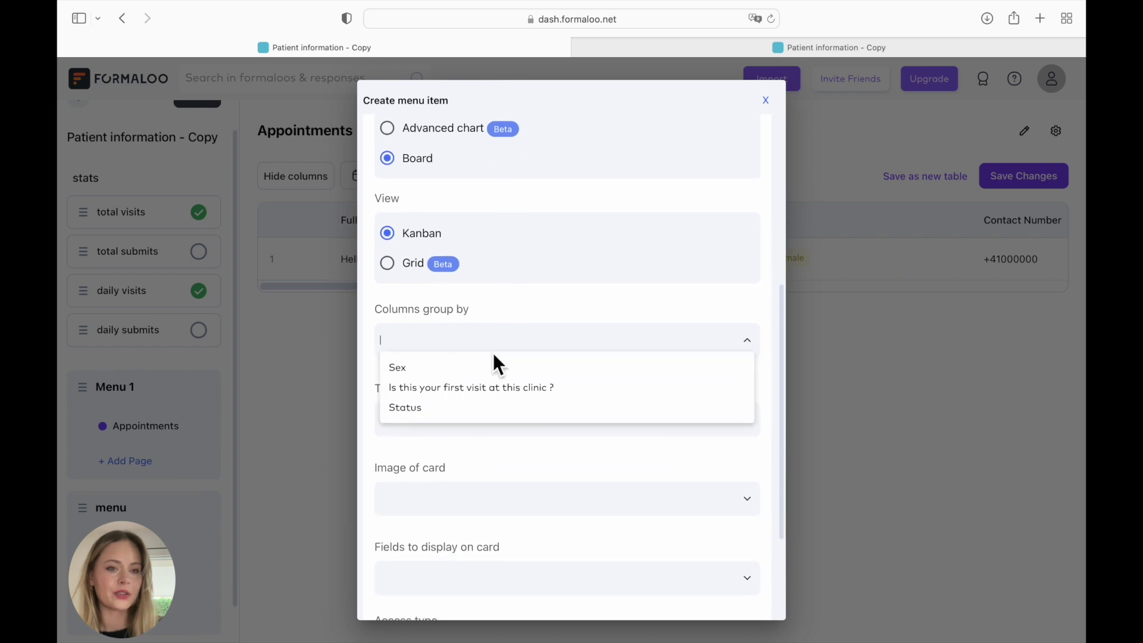
pyautogui.click(420, 409)
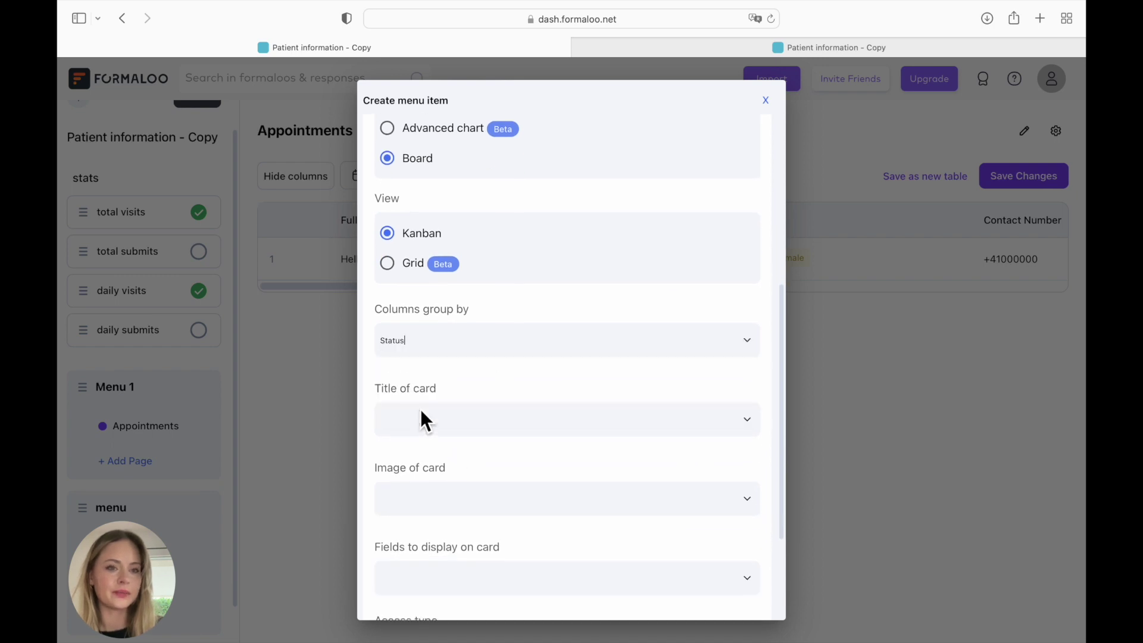
pyautogui.scroll(-1, 456, 411)
pyautogui.click(476, 371)
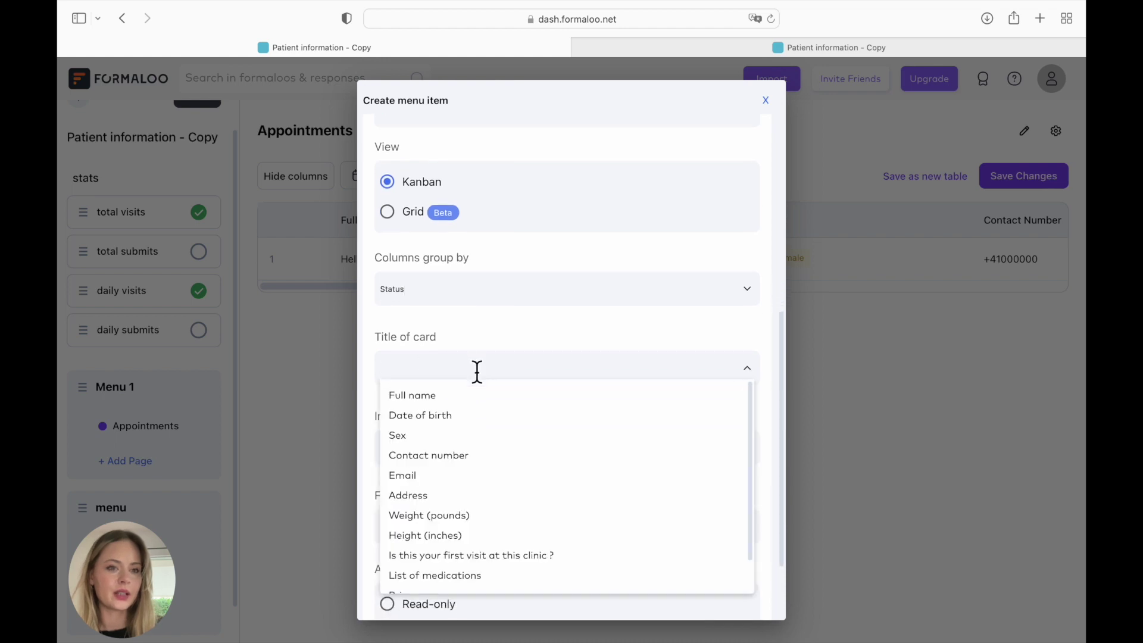
pyautogui.click(456, 395)
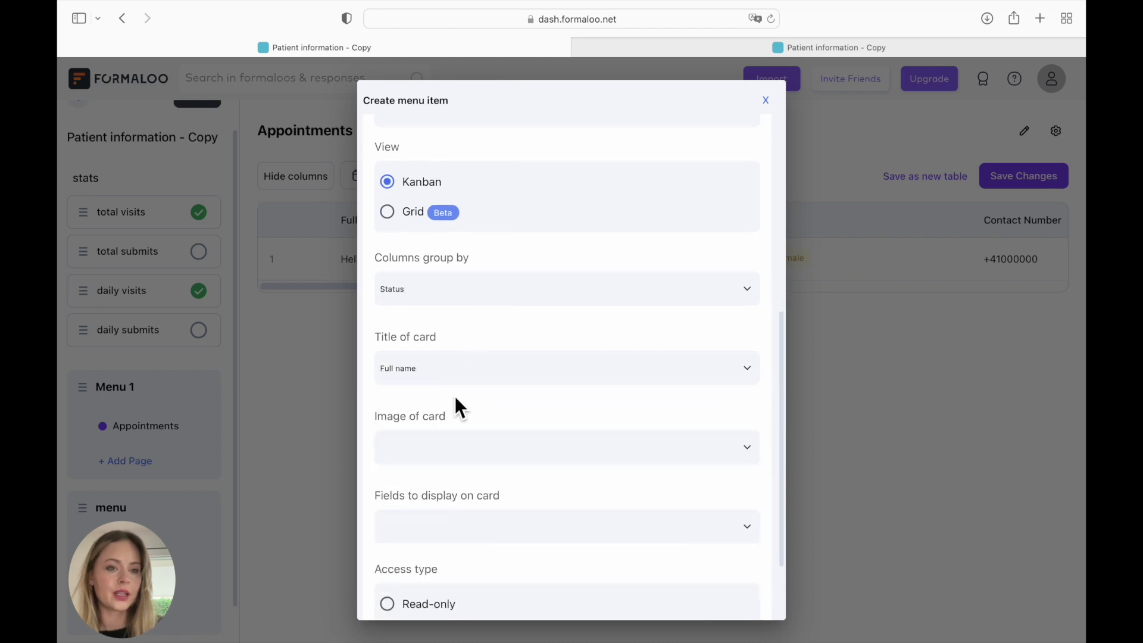
# - Show Date of birth, Sex, Contact number, Email and Address on cards, then save the page
pyautogui.scroll(-1, 456, 399)
pyautogui.scroll(-1, 456, 399)
pyautogui.click(470, 366)
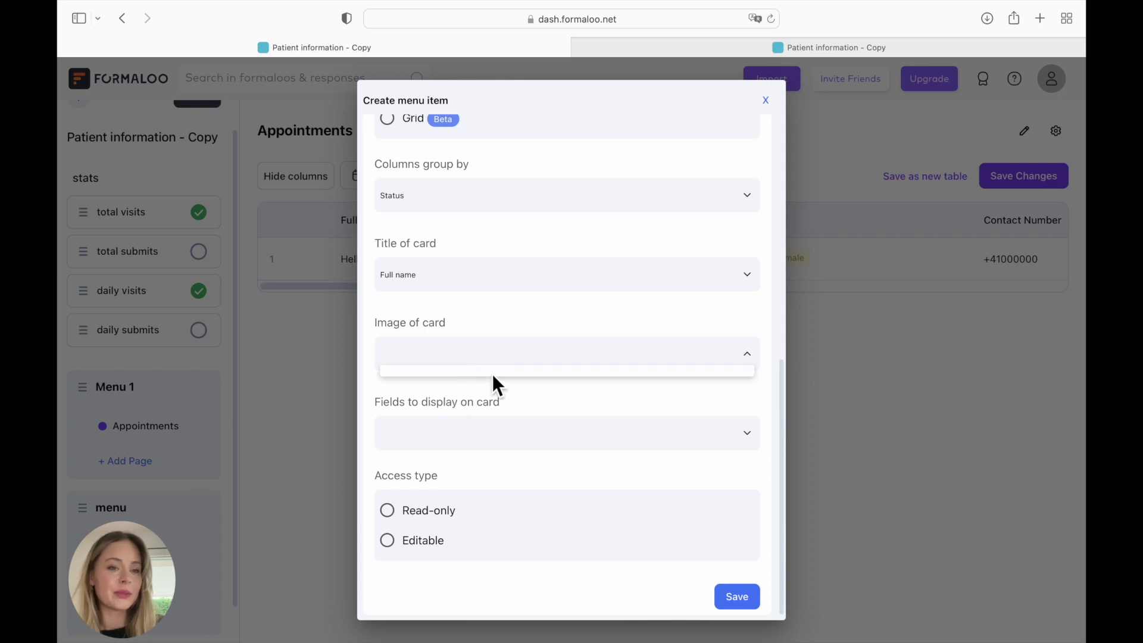
pyautogui.click(483, 427)
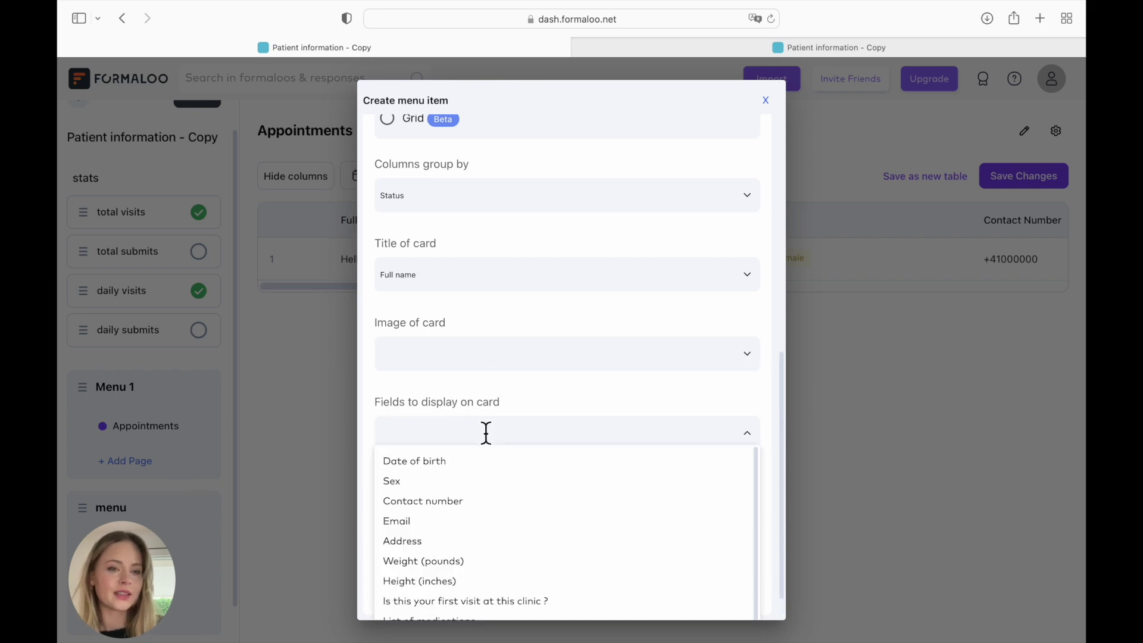
pyautogui.scroll(-1, 486, 433)
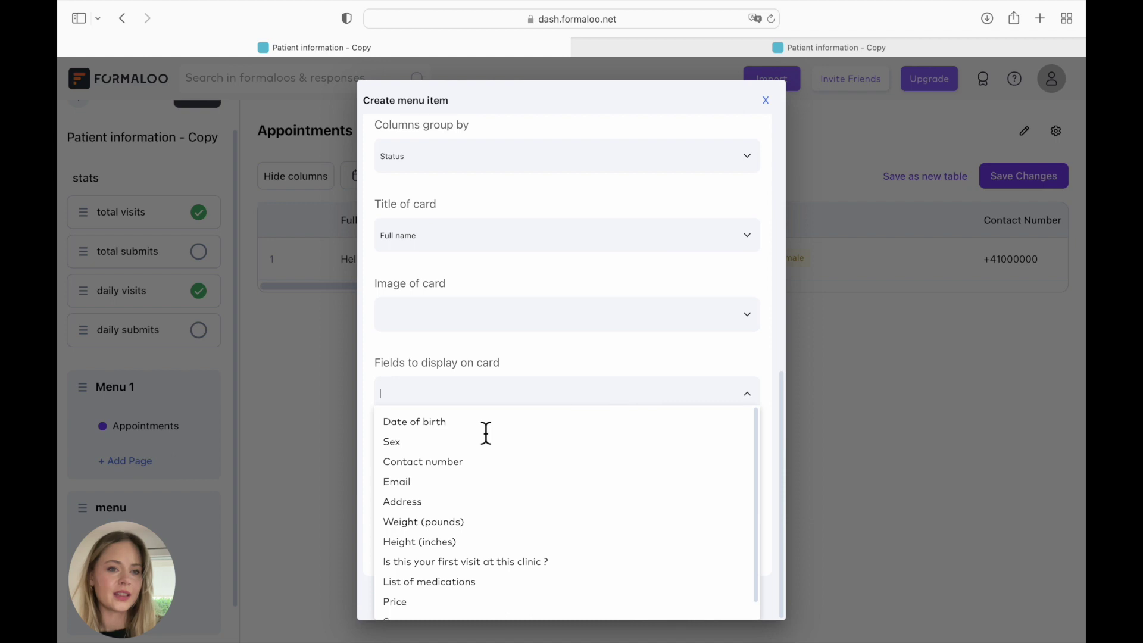
pyautogui.click(443, 420)
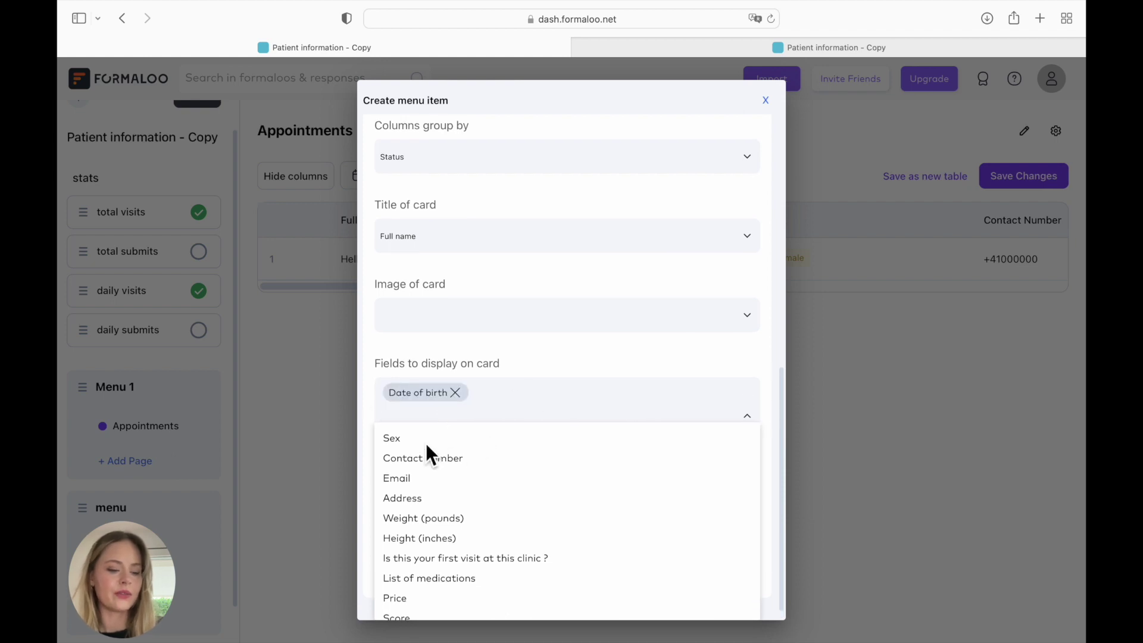
pyautogui.click(426, 441)
pyautogui.click(445, 448)
pyautogui.click(445, 447)
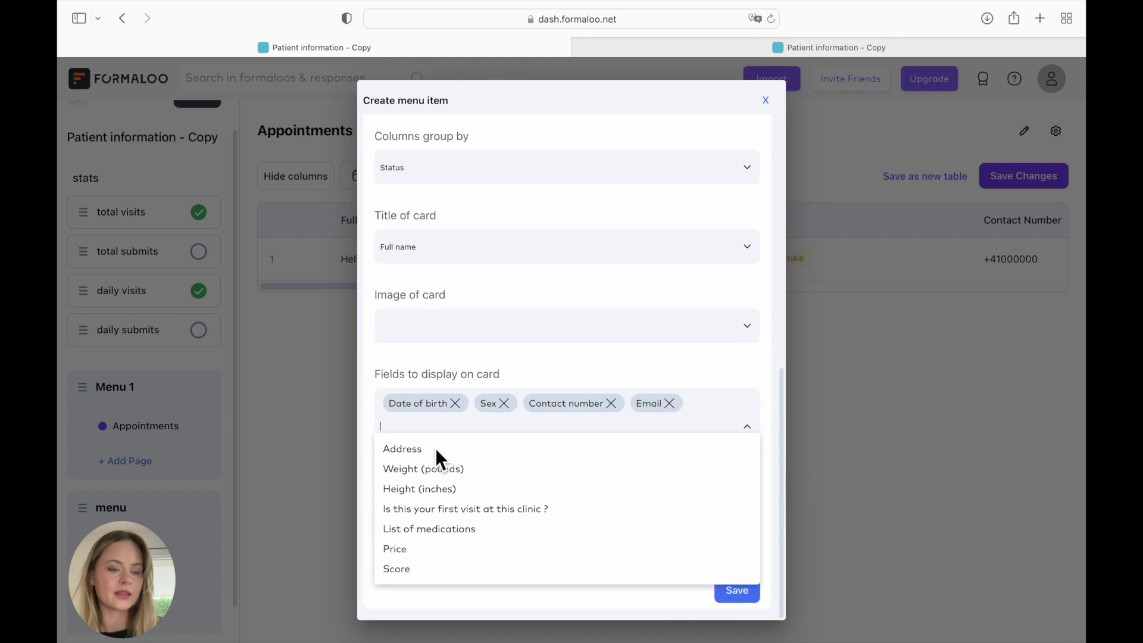
pyautogui.click(435, 448)
pyautogui.click(644, 424)
pyautogui.scroll(-1, 385, 534)
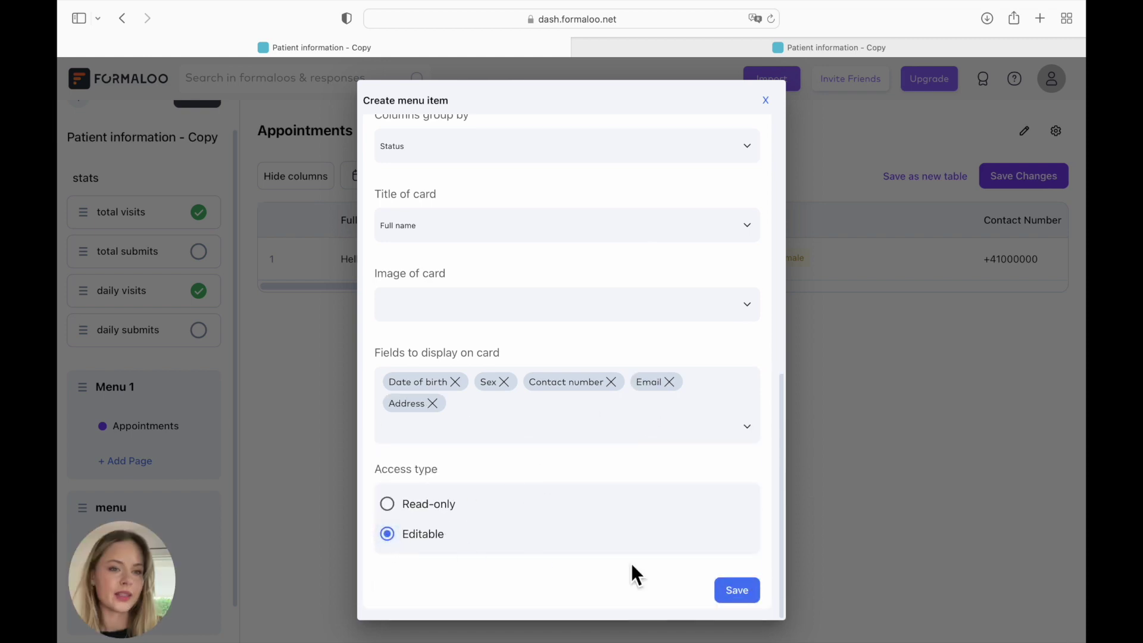
pyautogui.click(732, 592)
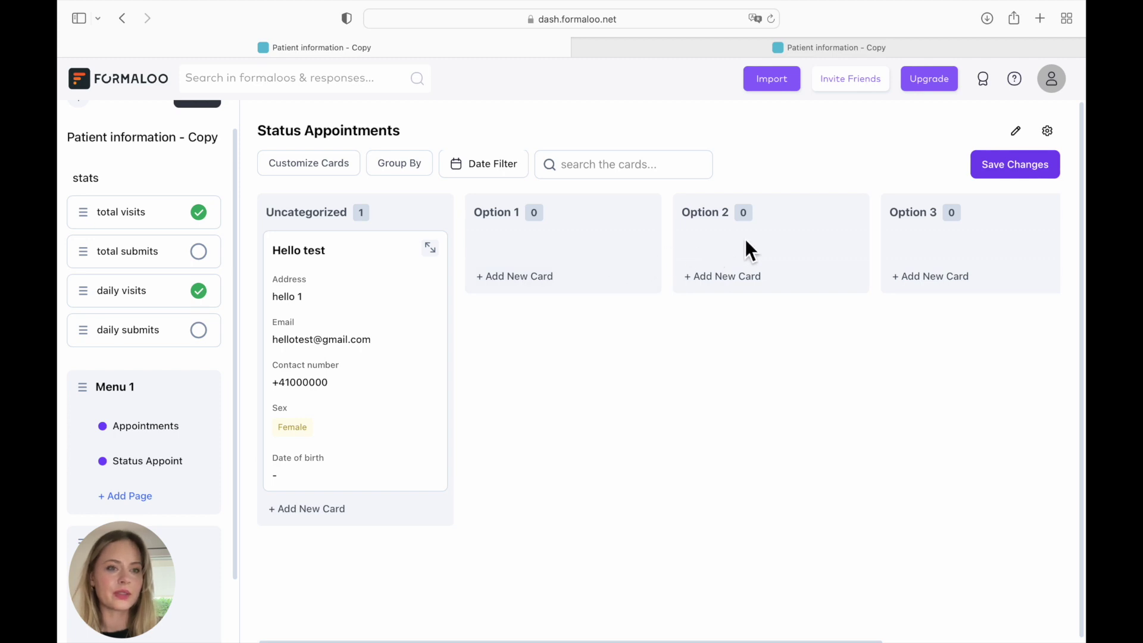
# - Scroll the loaded kanban board and open the colour picker for the Status Appointments page
pyautogui.scroll(-1, 352, 402)
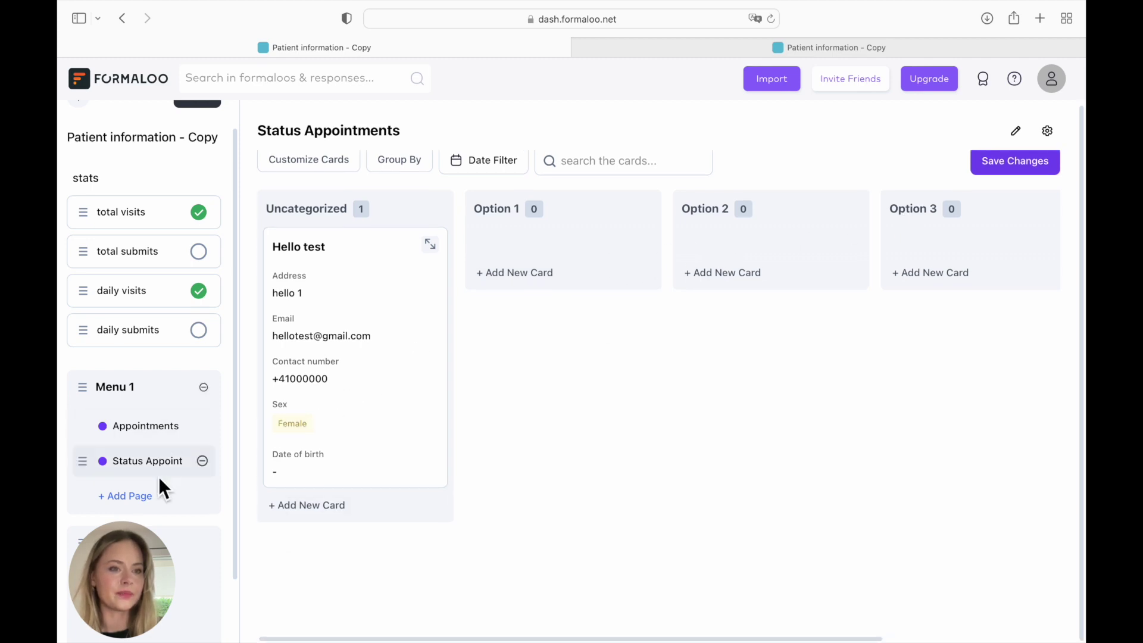
pyautogui.click(105, 462)
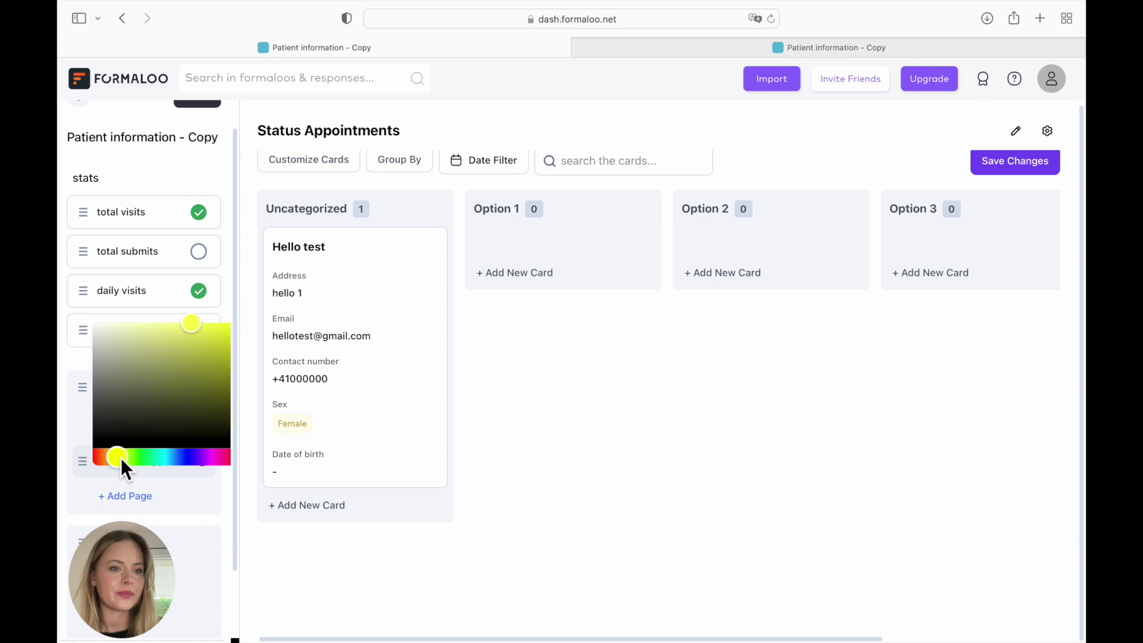
# - Mark Status Appointments yellow and add a 'Form Appointments' Block page showing the Patient information - Copy form
pyautogui.click(177, 507)
pyautogui.click(135, 499)
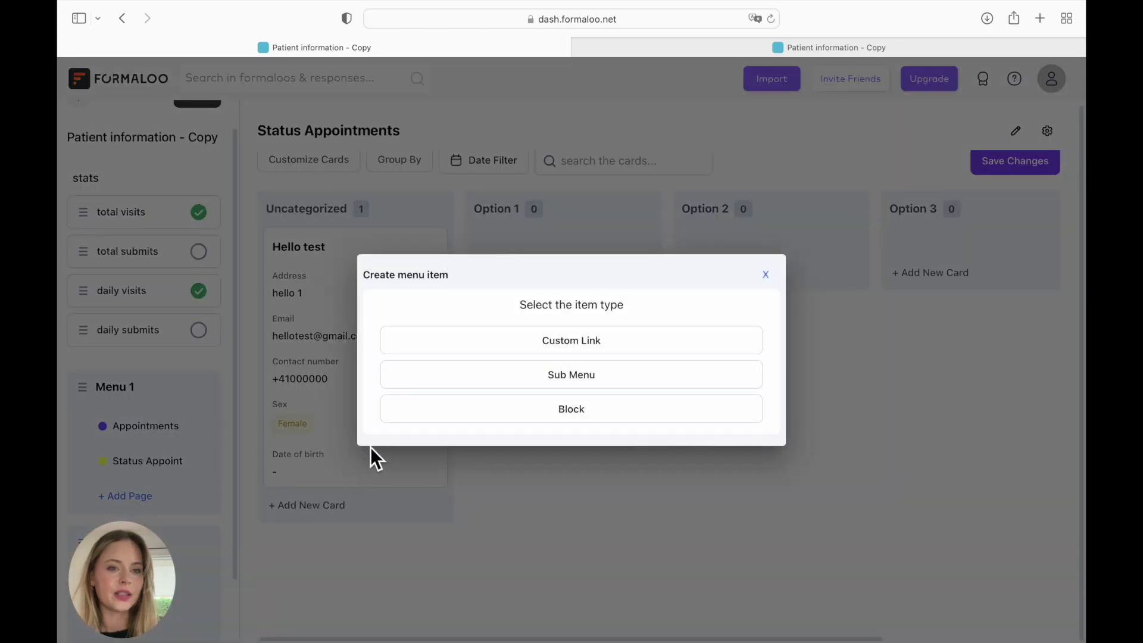
pyautogui.click(431, 415)
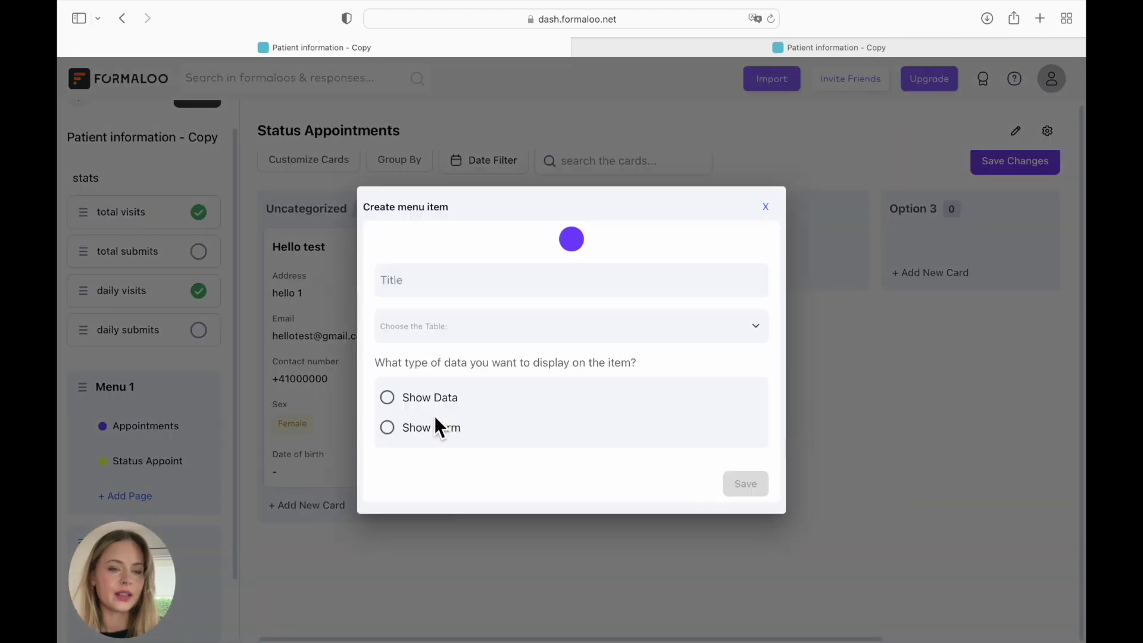
pyautogui.click(449, 292)
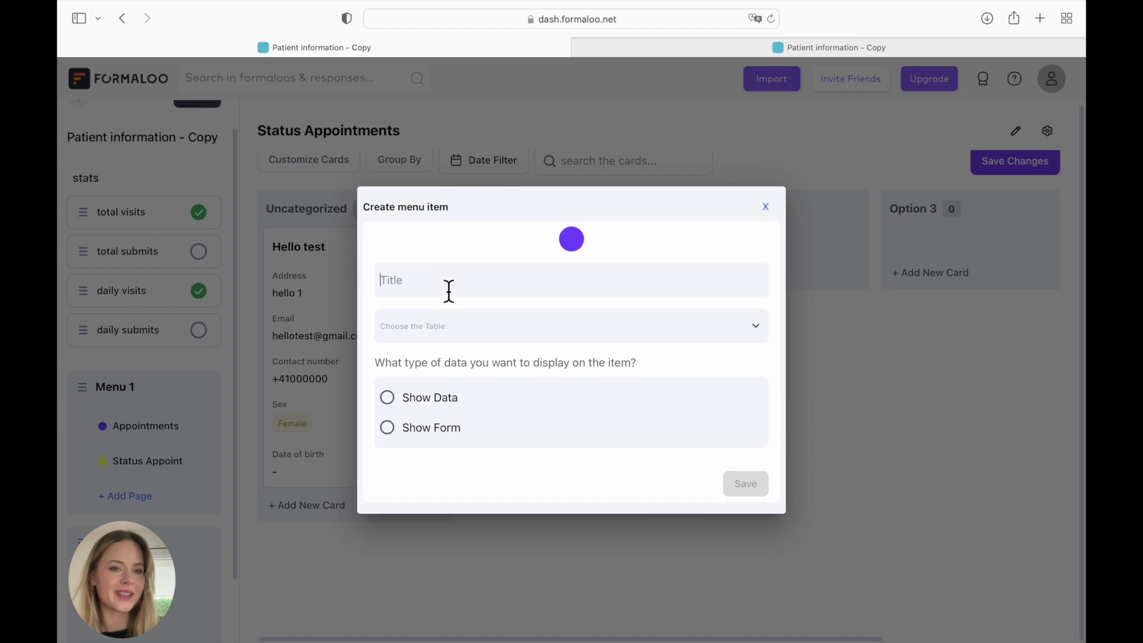
pyautogui.write('Form Appointments')
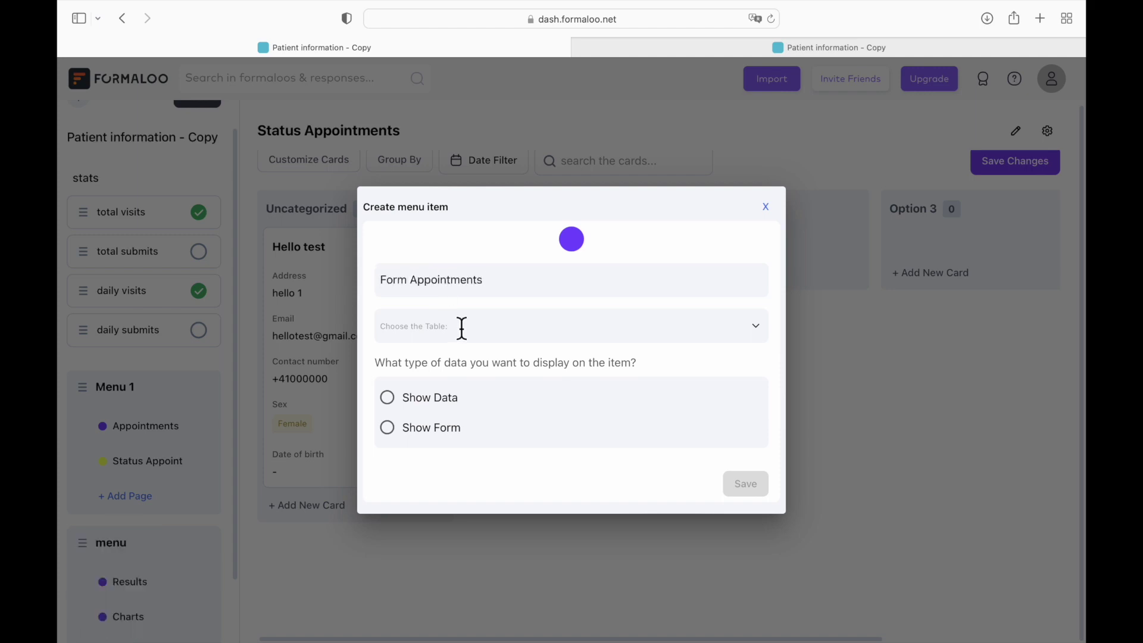
pyautogui.click(463, 328)
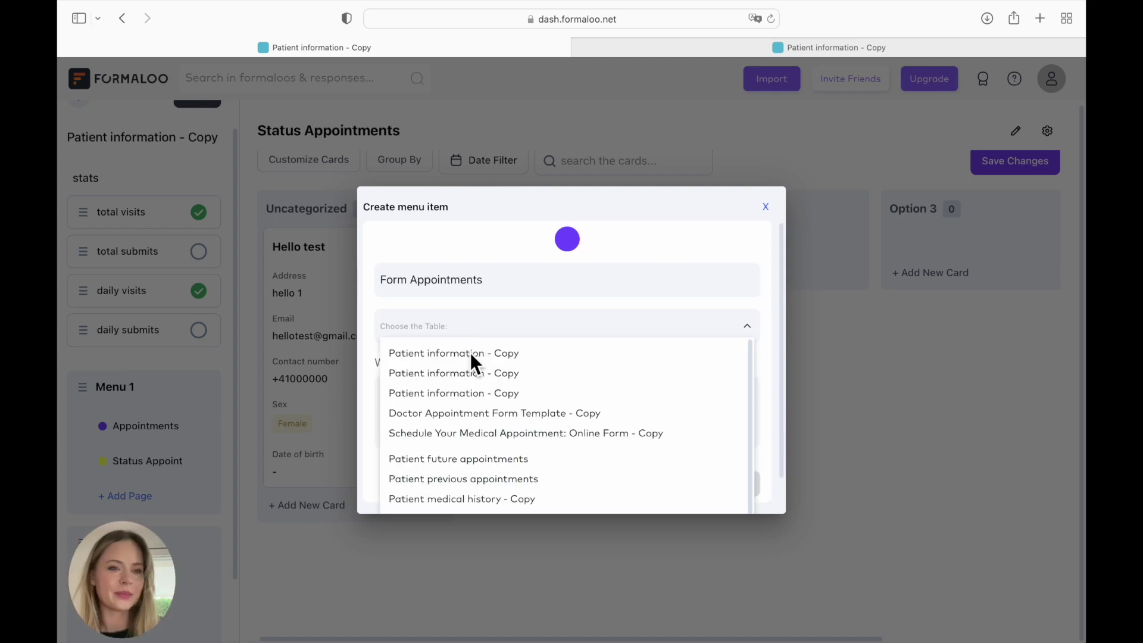
pyautogui.click(476, 356)
pyautogui.click(444, 428)
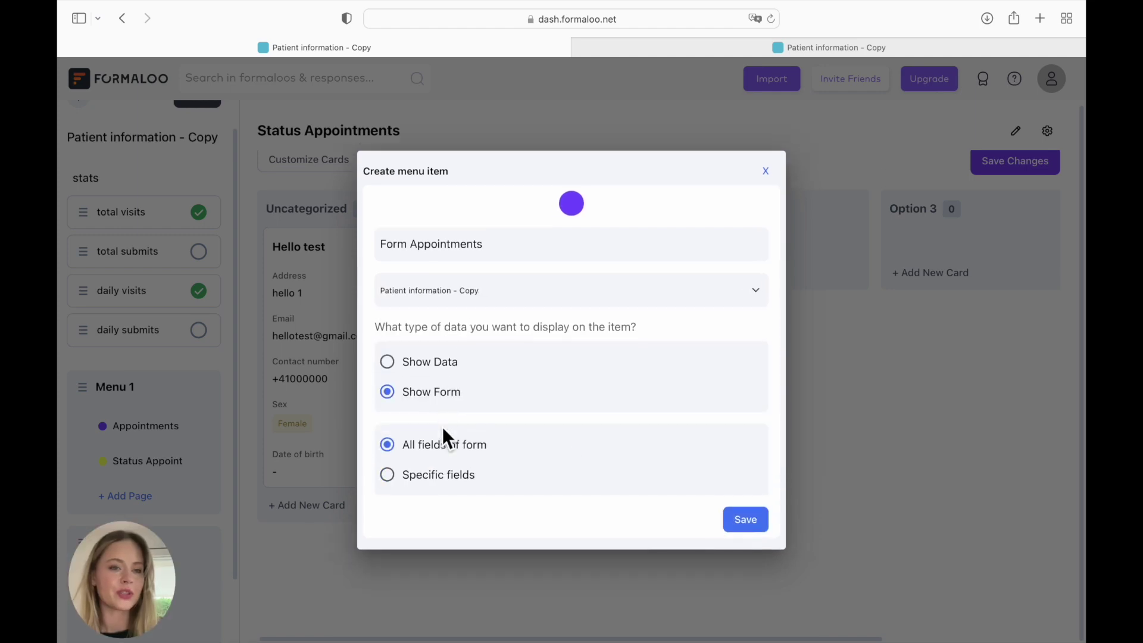
pyautogui.click(737, 521)
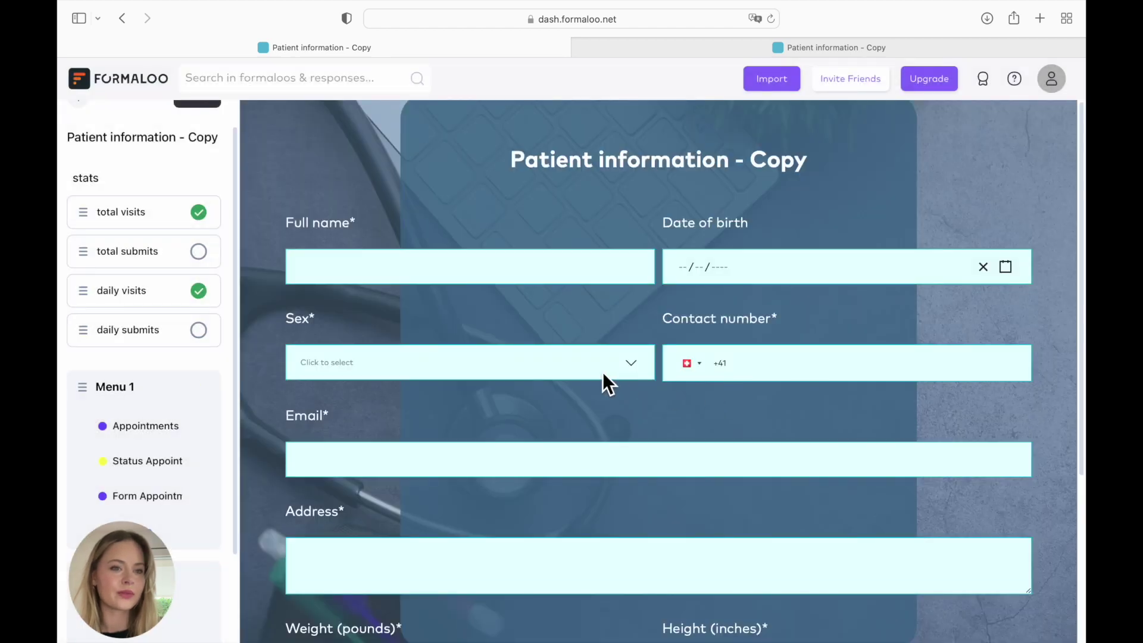
# - Set the Form Appointments page colour to green in Menu 1
pyautogui.scroll(-2, 603, 373)
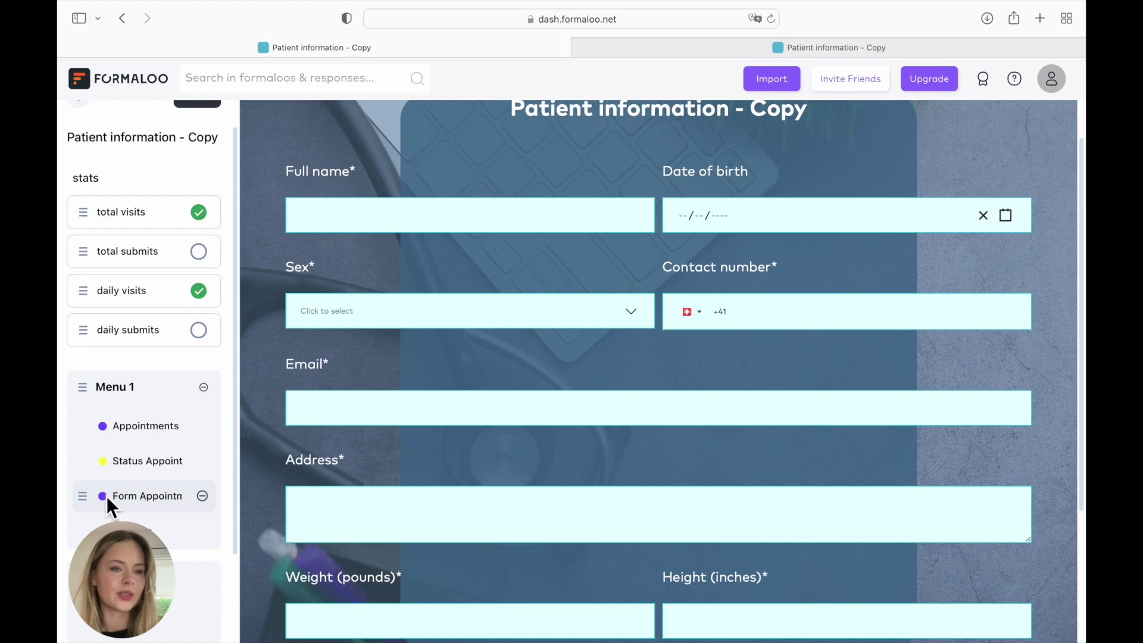
pyautogui.click(150, 492)
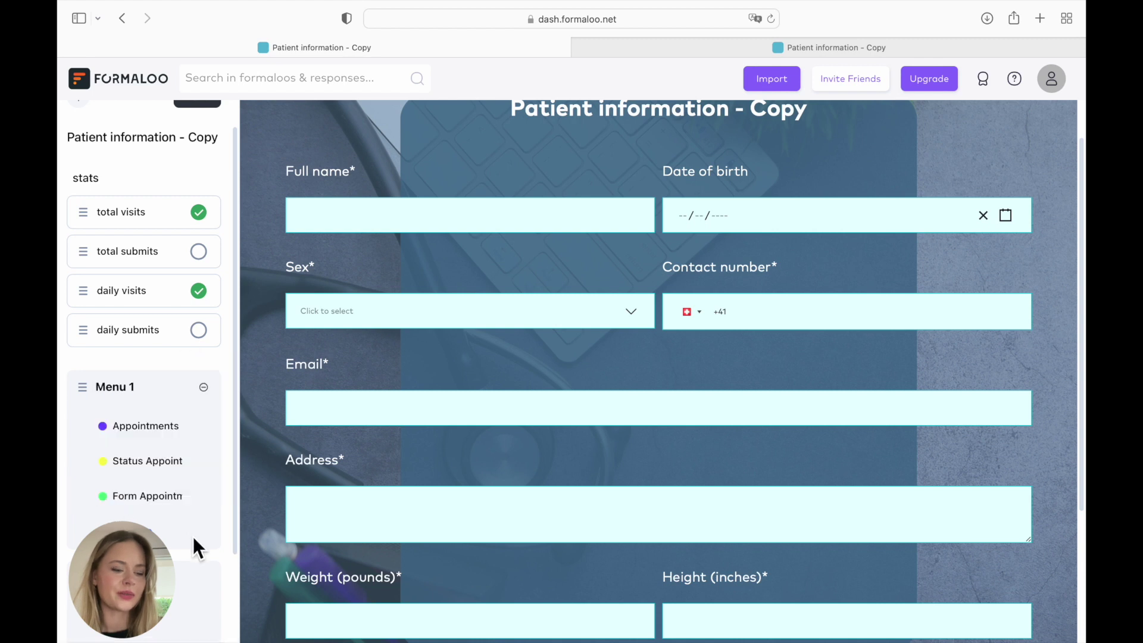
pyautogui.scroll(-5, 331, 441)
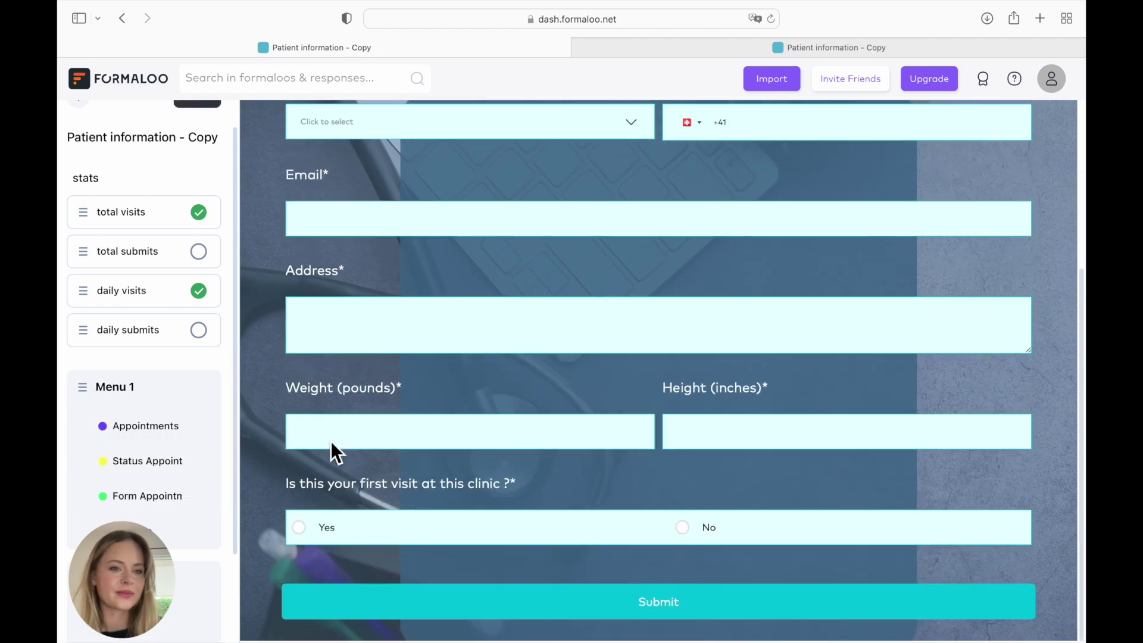
pyautogui.scroll(1, 170, 359)
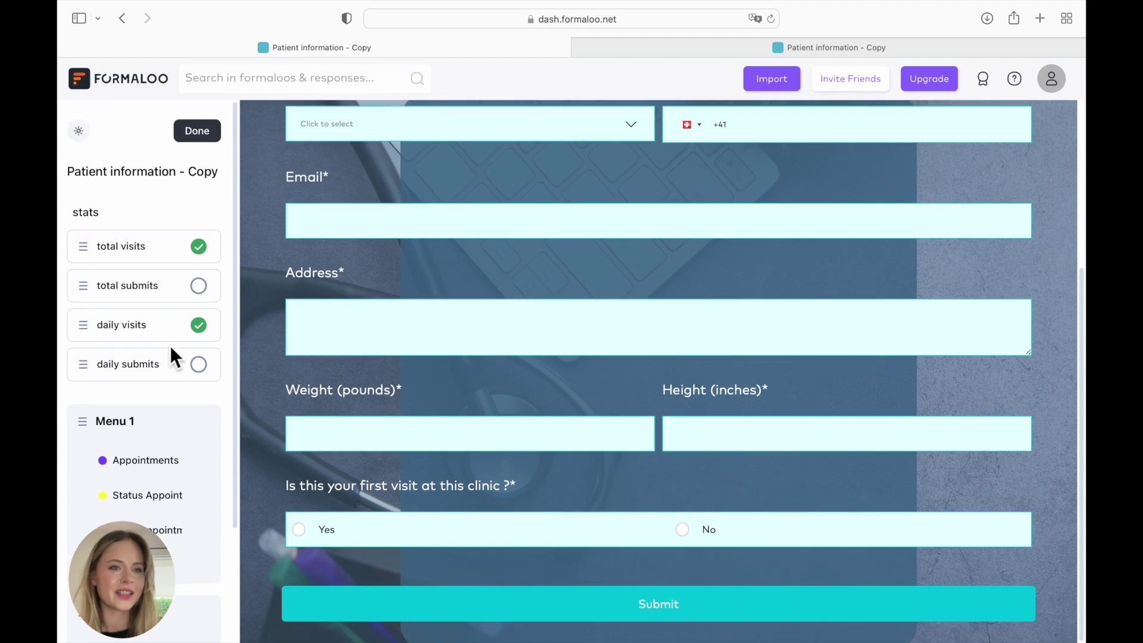
# - Finish editing and visit Results, Charts, Appointments, Status Appointments, then Form Appointments
pyautogui.click(206, 130)
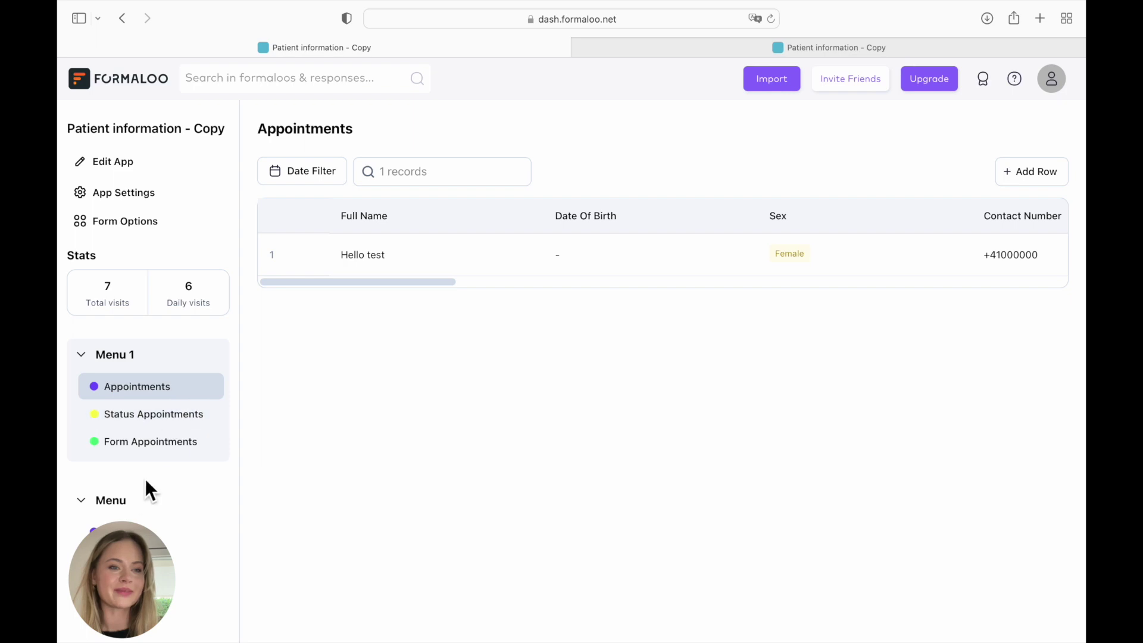
pyautogui.click(146, 531)
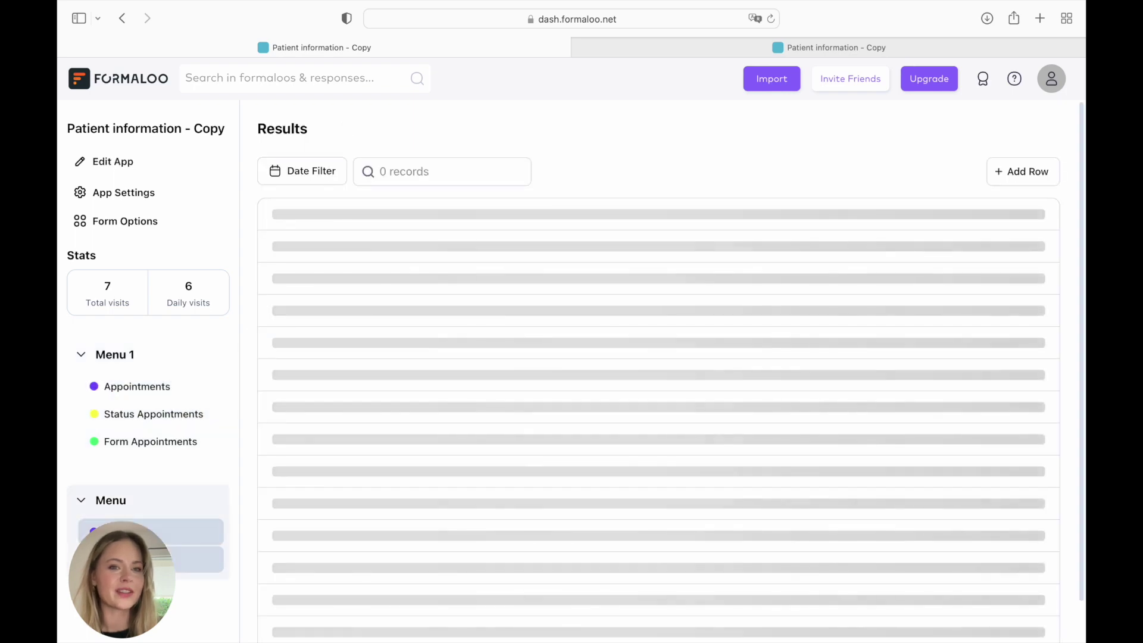
pyautogui.click(149, 559)
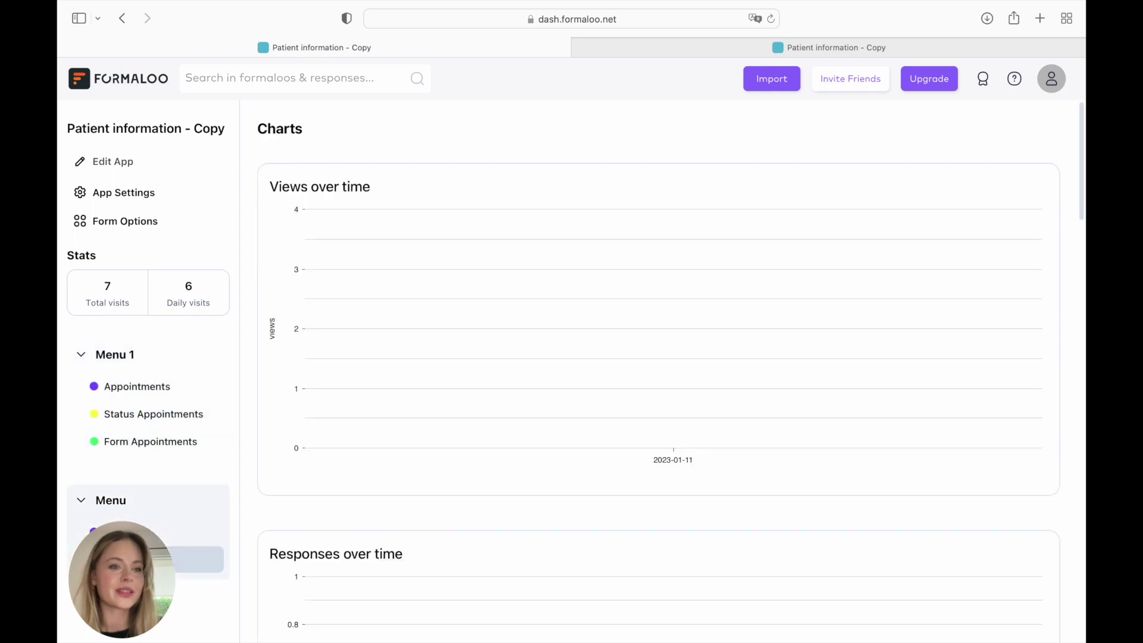
pyautogui.click(143, 394)
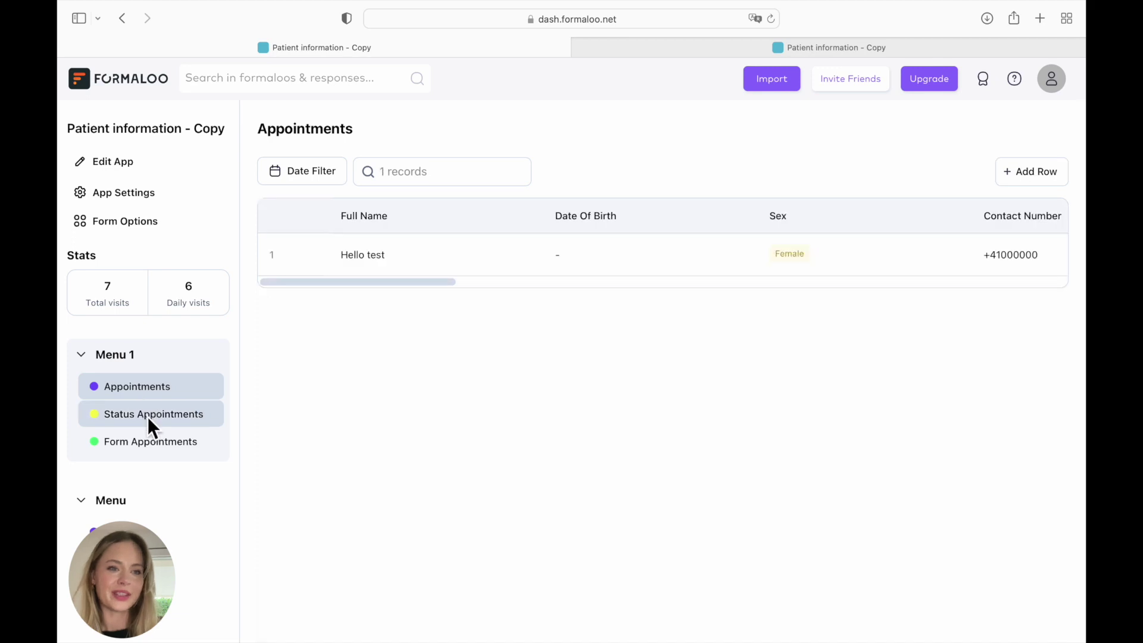
pyautogui.click(147, 417)
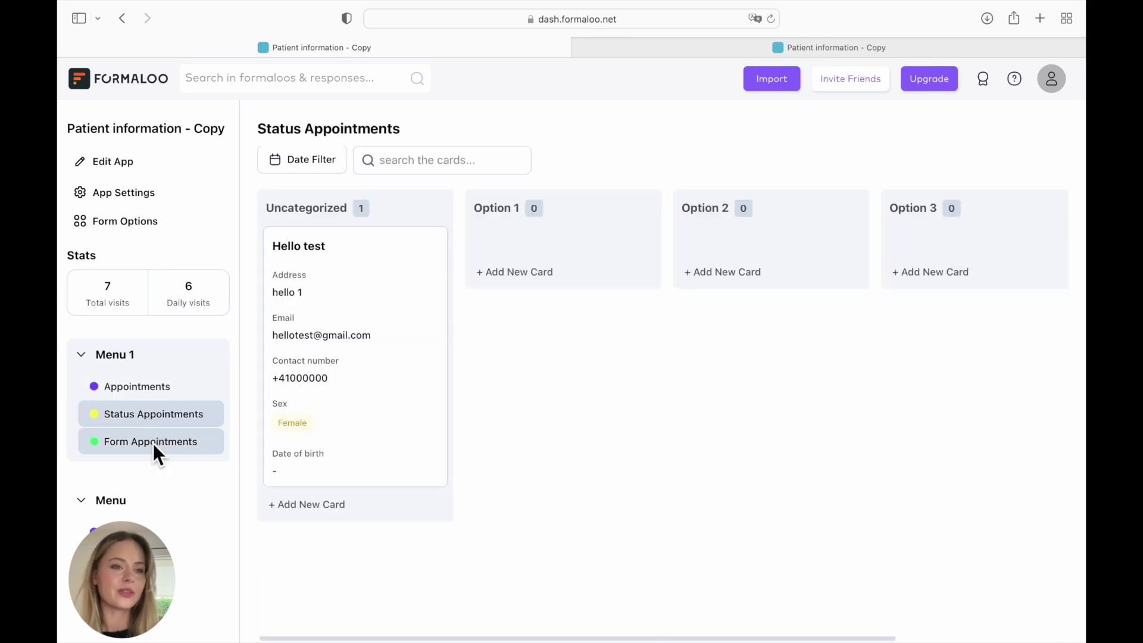
pyautogui.click(153, 443)
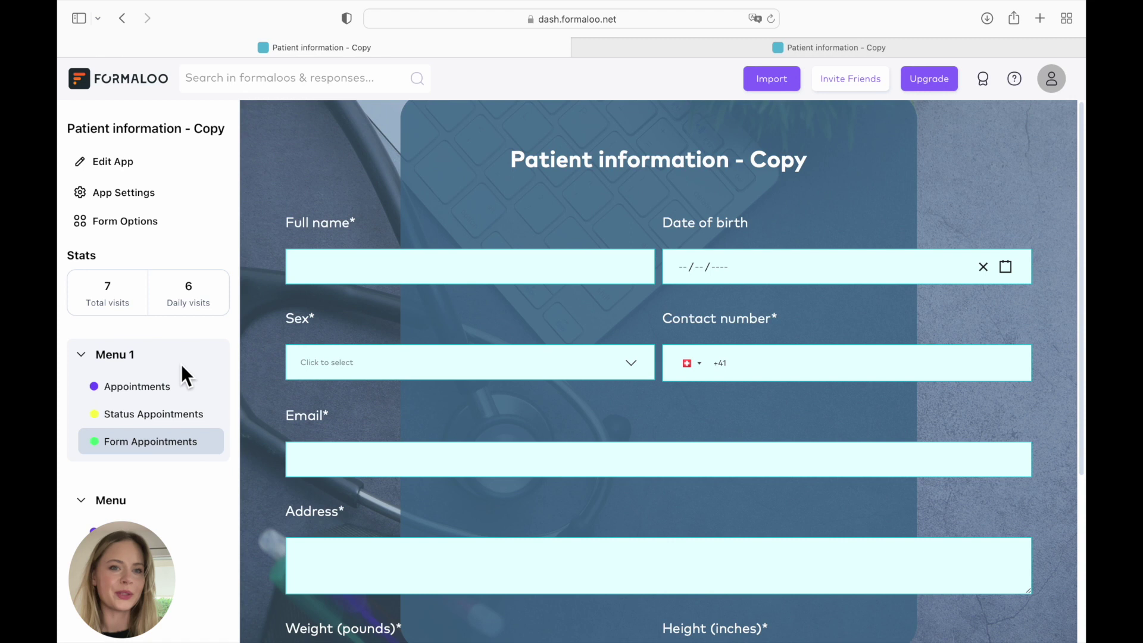